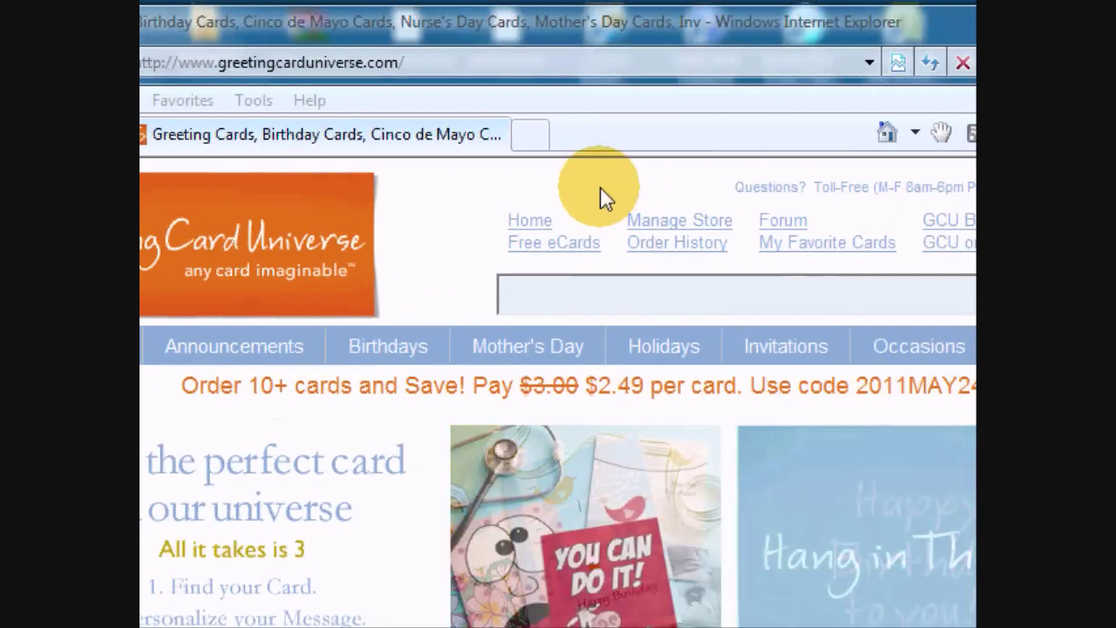
- Download the Card Template from Manage Store's Images & Cards menu
click(671, 221)
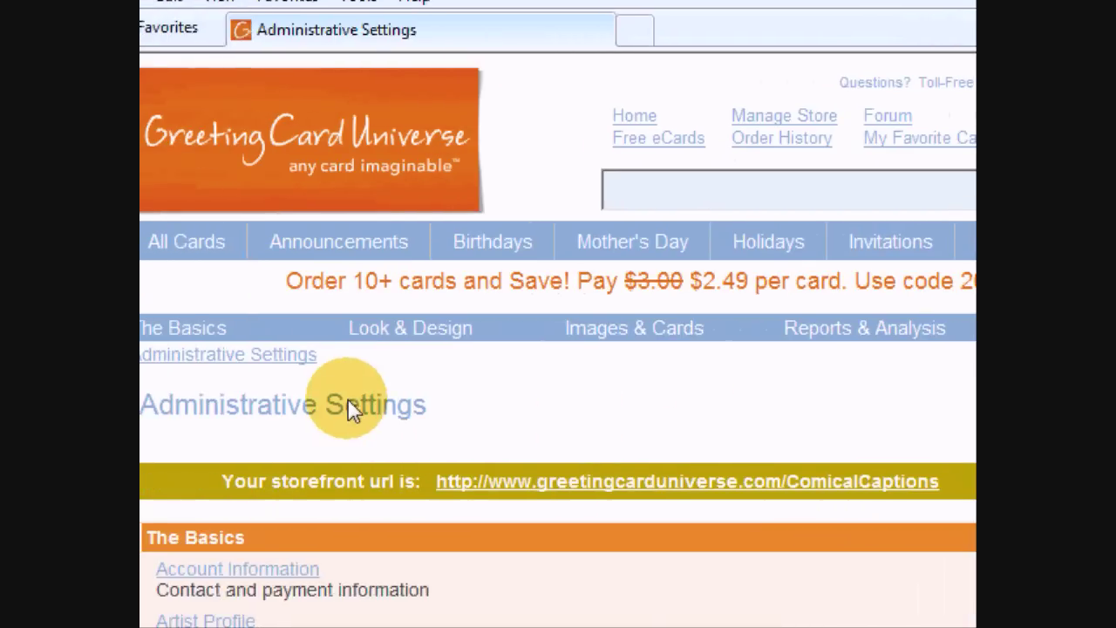
mouse_move(657, 329)
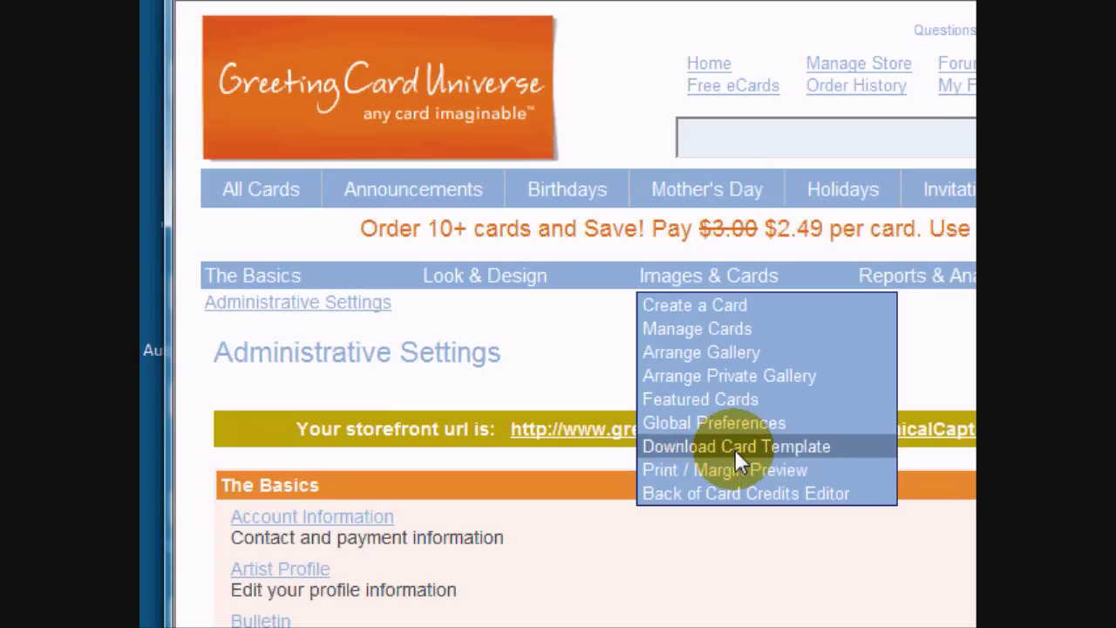
click(734, 449)
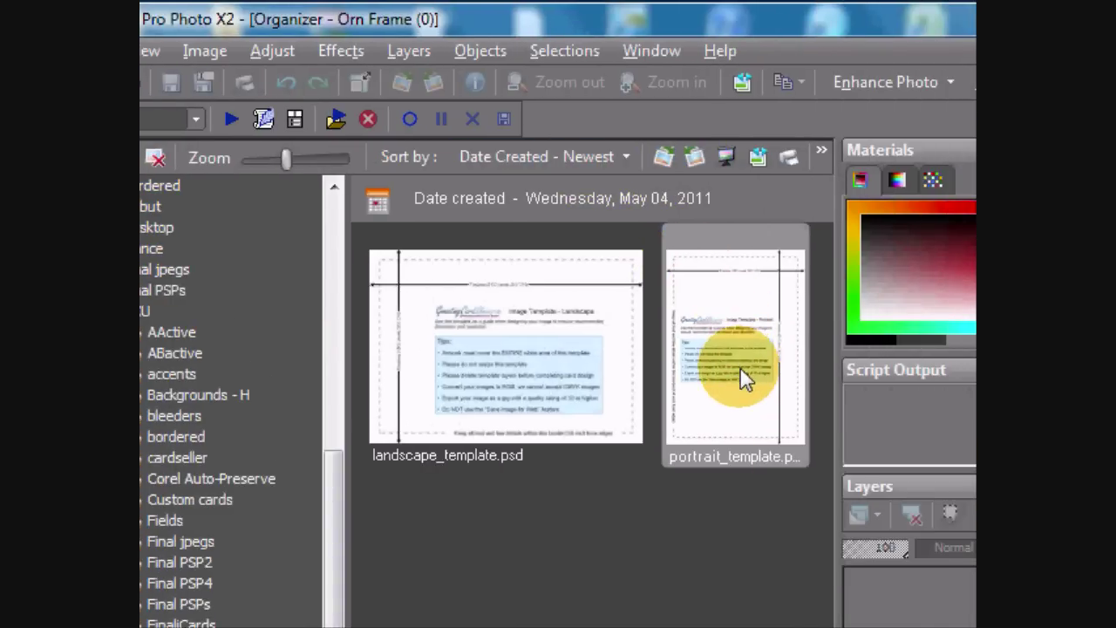
- Open portrait_template.psd from the Organizer
double_click(740, 367)
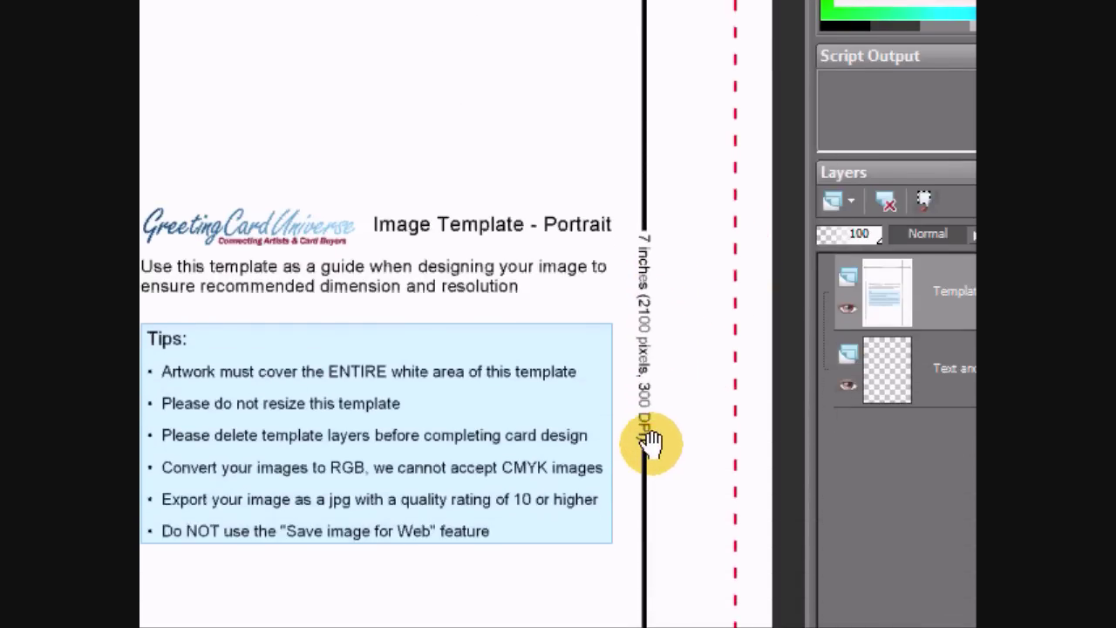
- Hide the Template Guide layer, leaving only the dashed red border over transparency
click(780, 292)
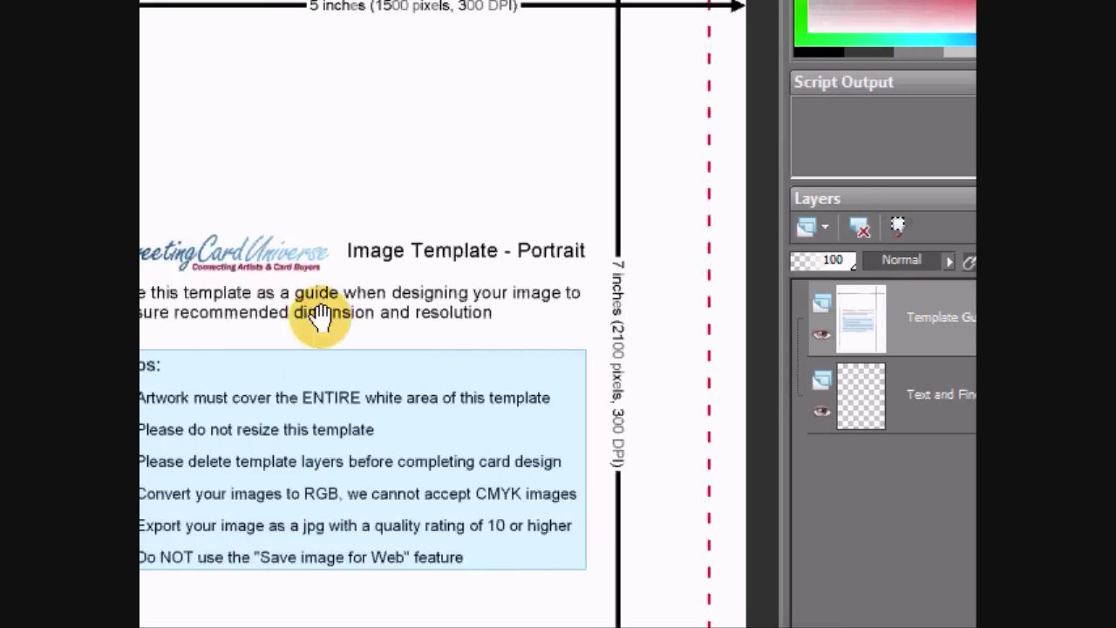
click(844, 397)
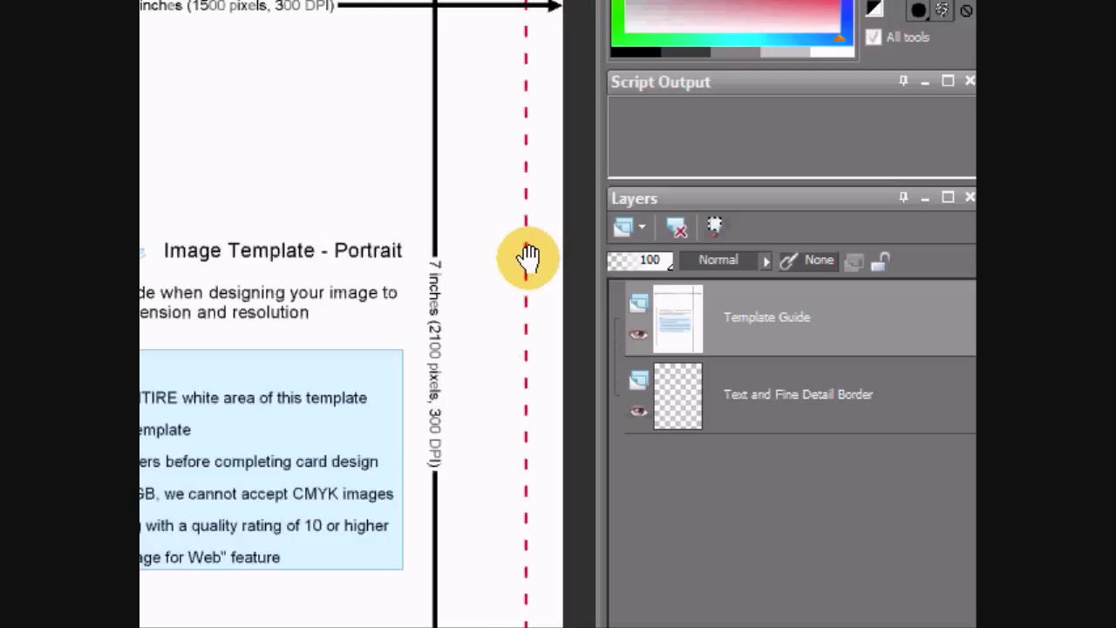
click(639, 336)
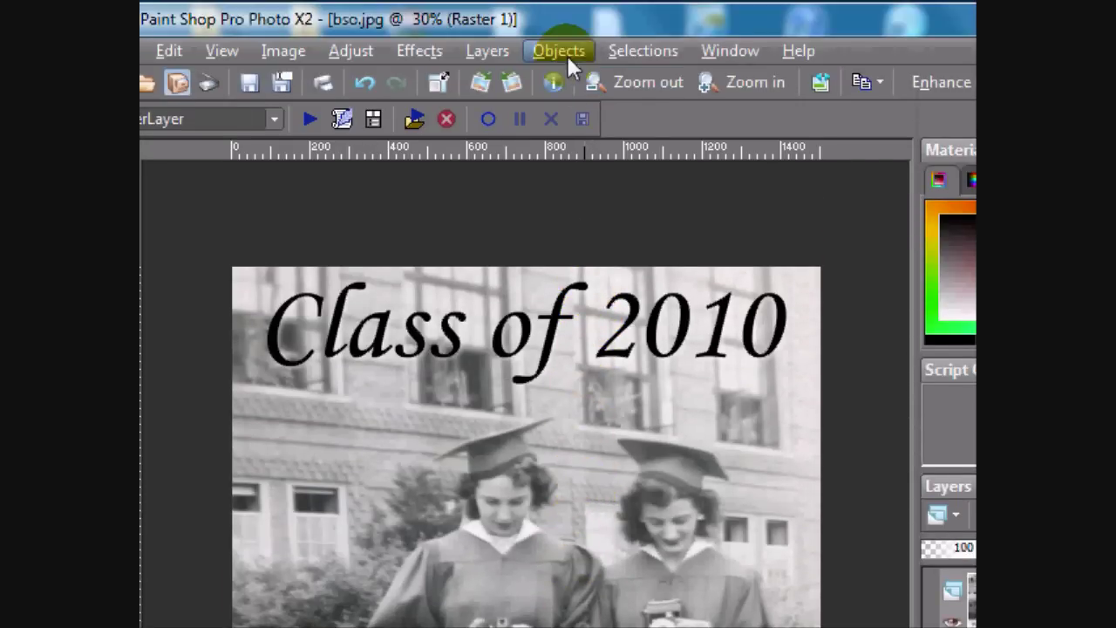
click(555, 83)
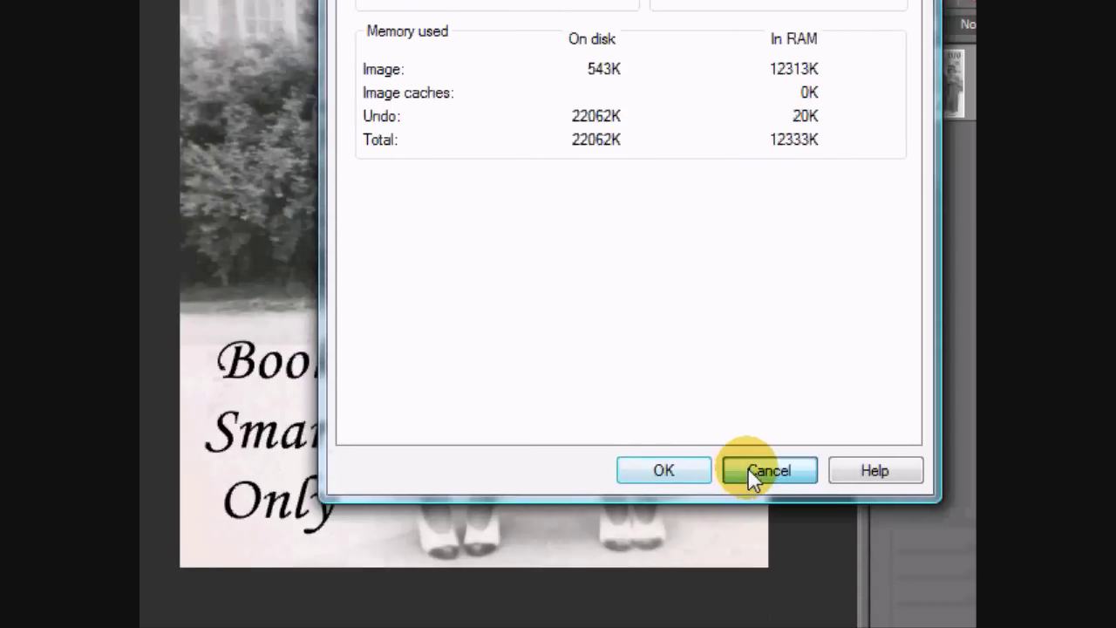
click(752, 473)
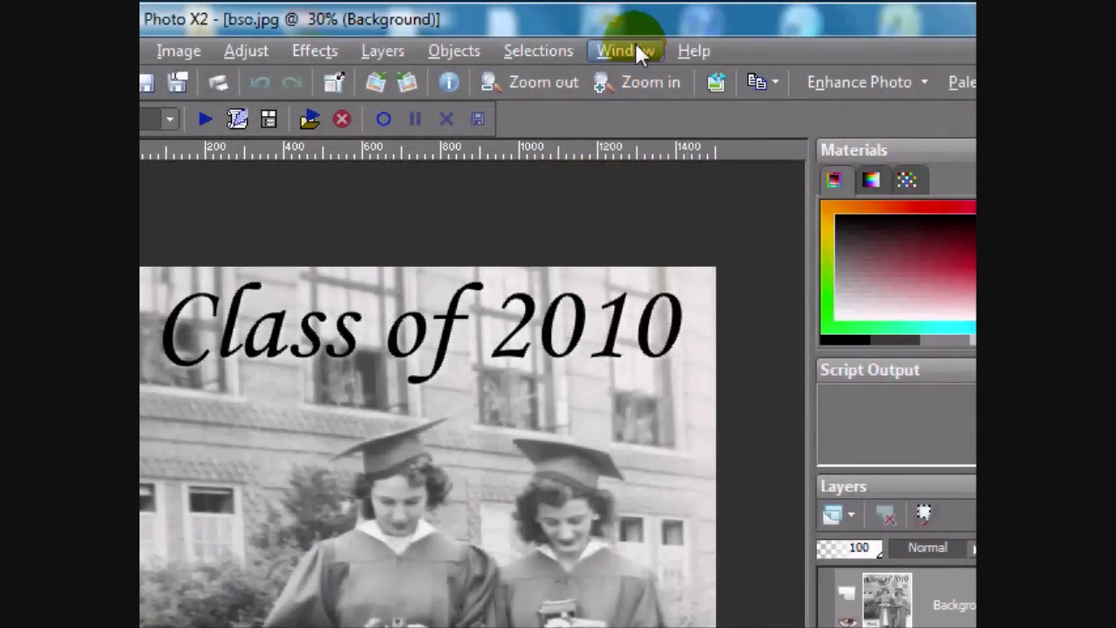
- Switch to portrait_template.psd and paste the photo as a new layer
click(634, 51)
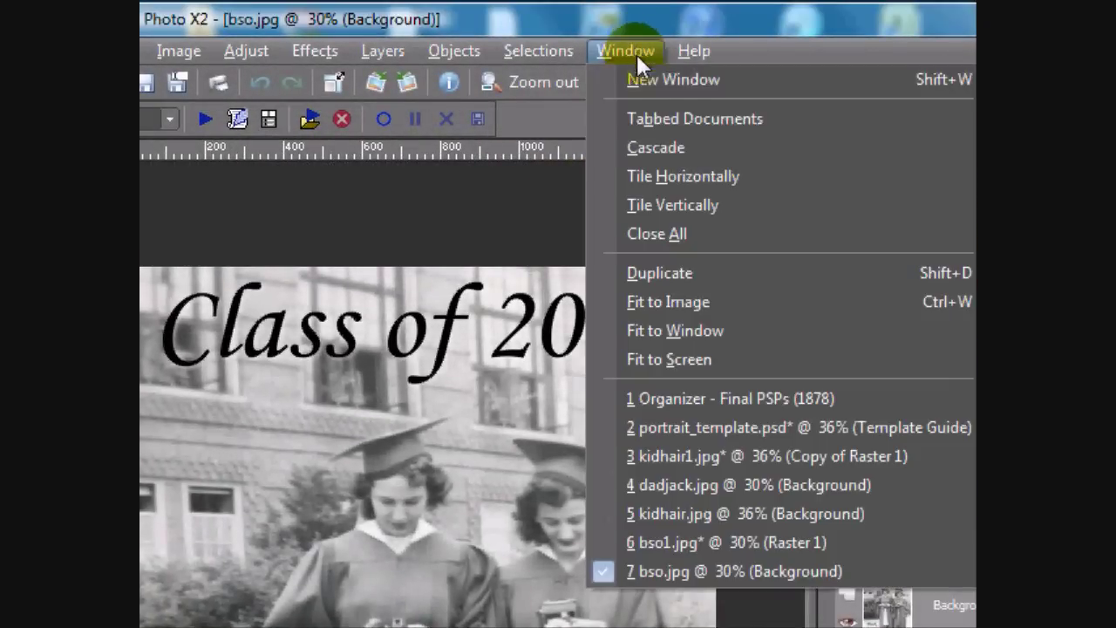
click(723, 433)
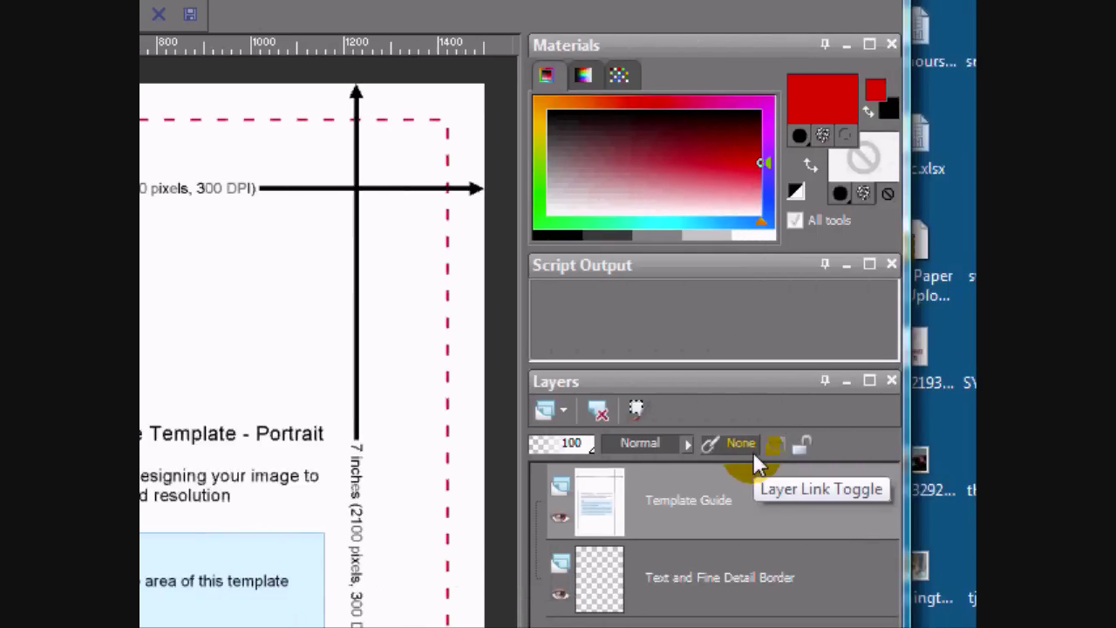
key(ctrl+l)
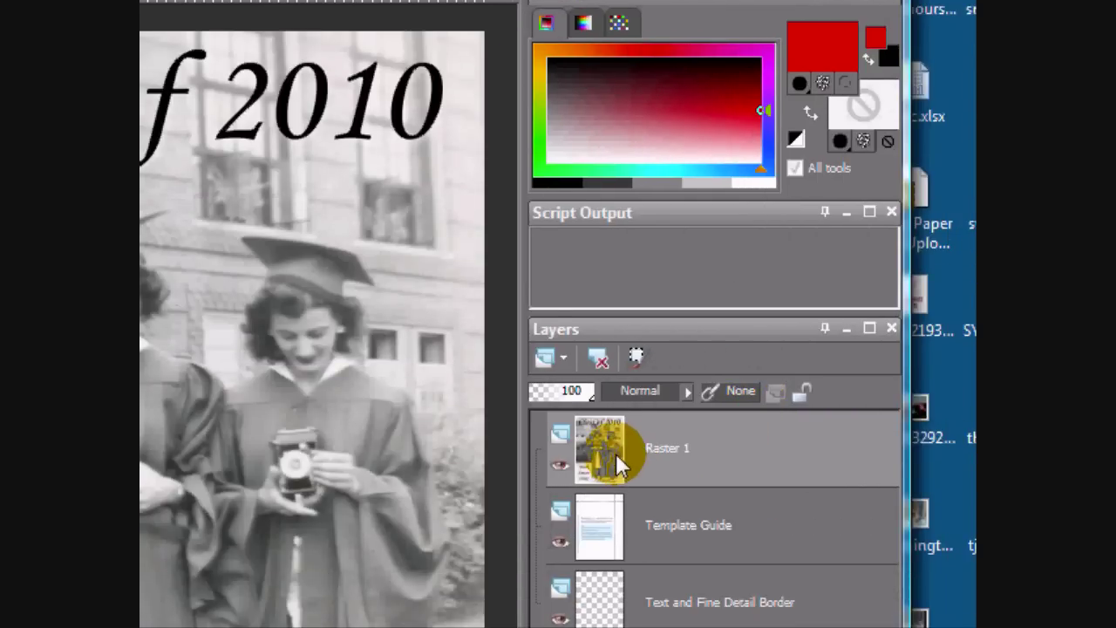
- Move the Text and Fine Detail Border layer above the photo layer
mouse_move(616, 453)
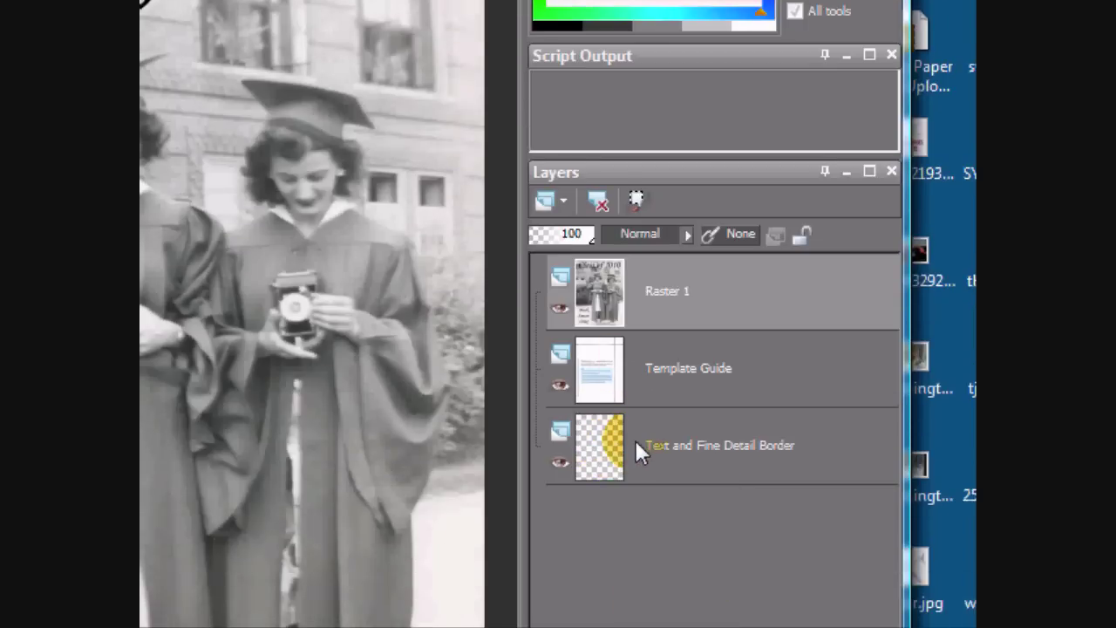
click(635, 443)
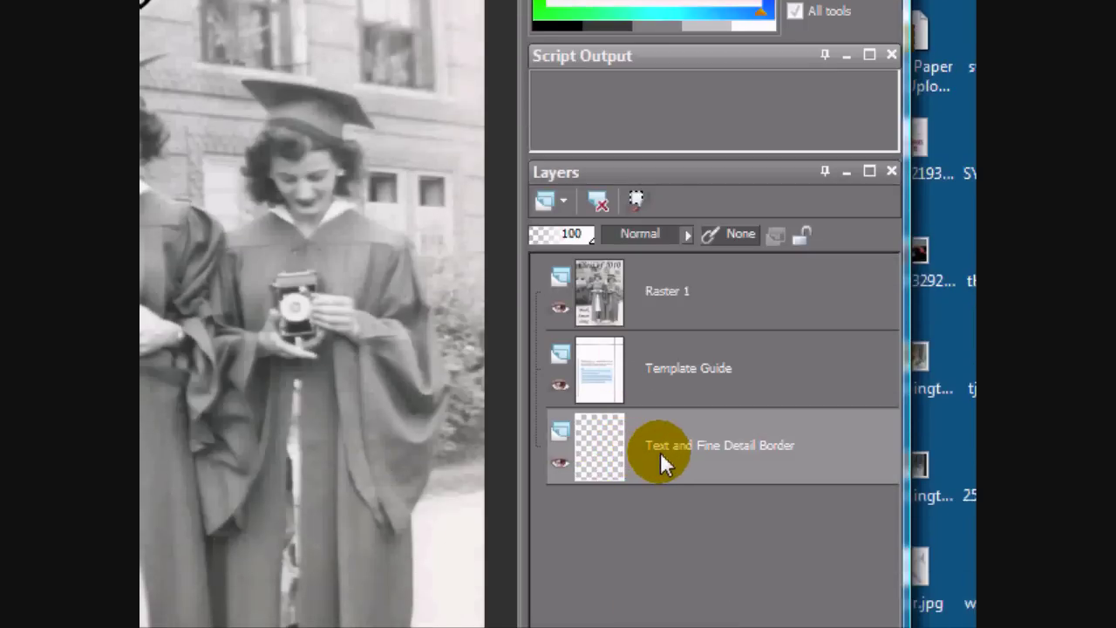
drag(661, 455, 676, 283)
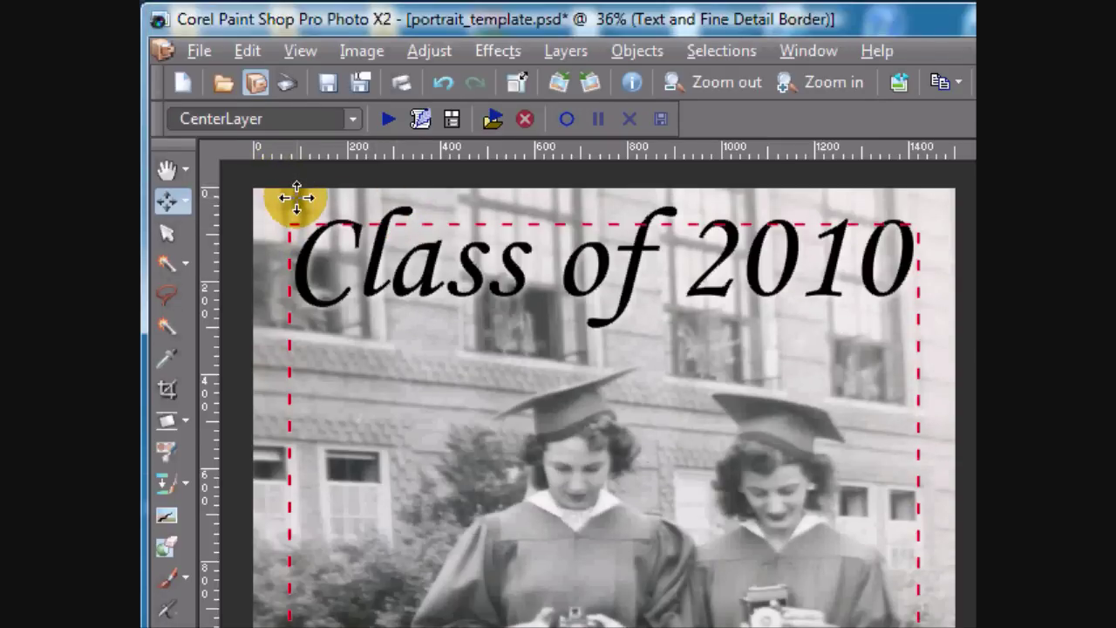
- Select Raster 1 and place a vertical guide on the template's left dashed line
click(296, 199)
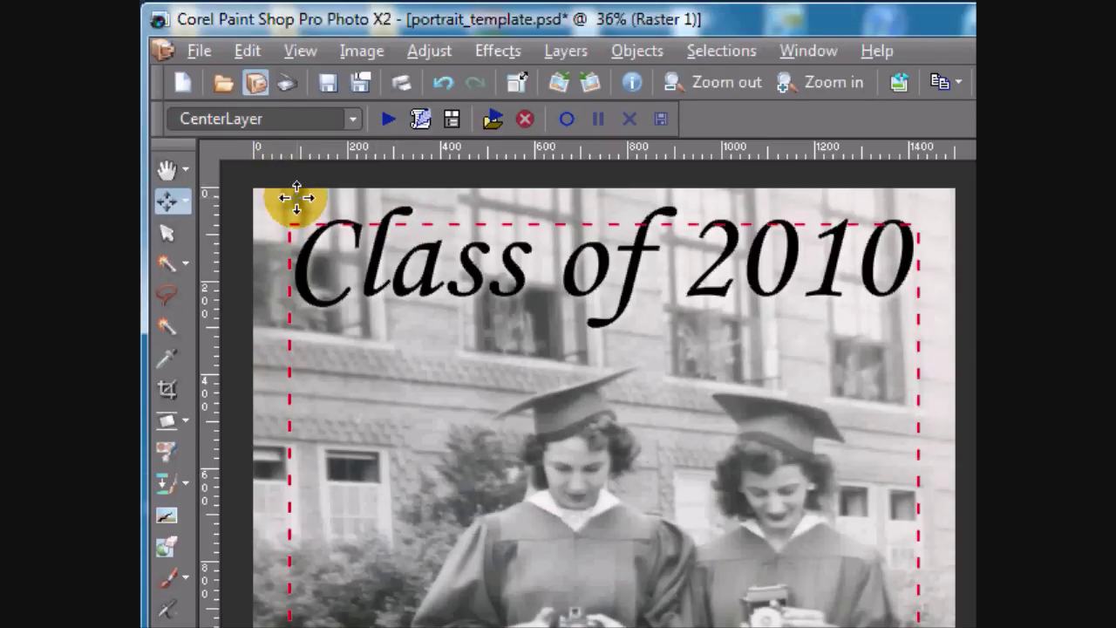
scroll(297, 199, up, 5)
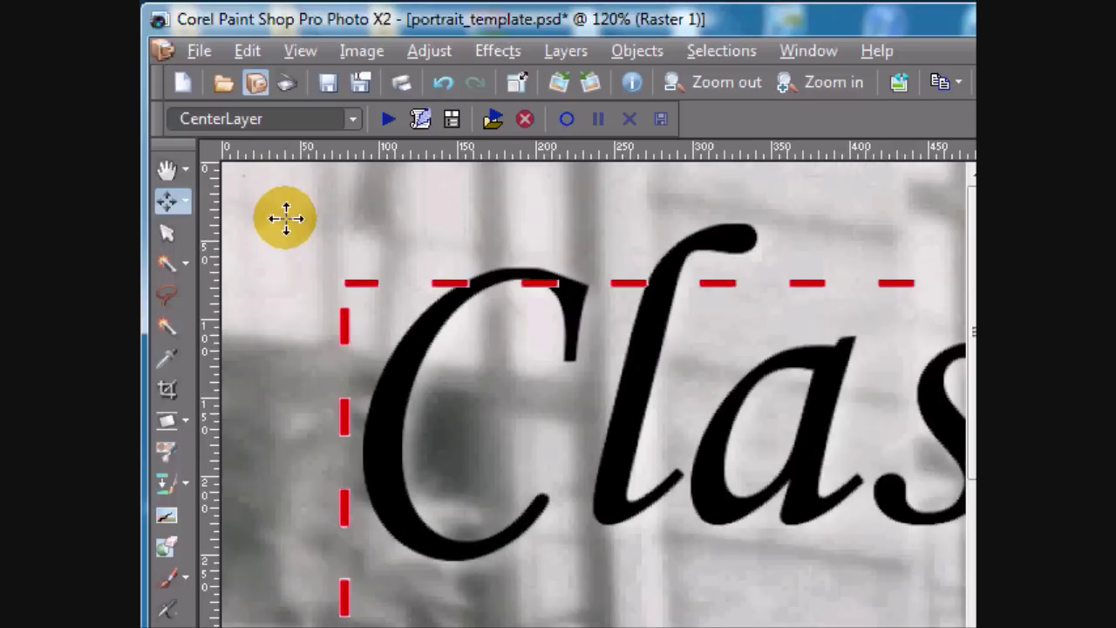
drag(214, 200, 341, 177)
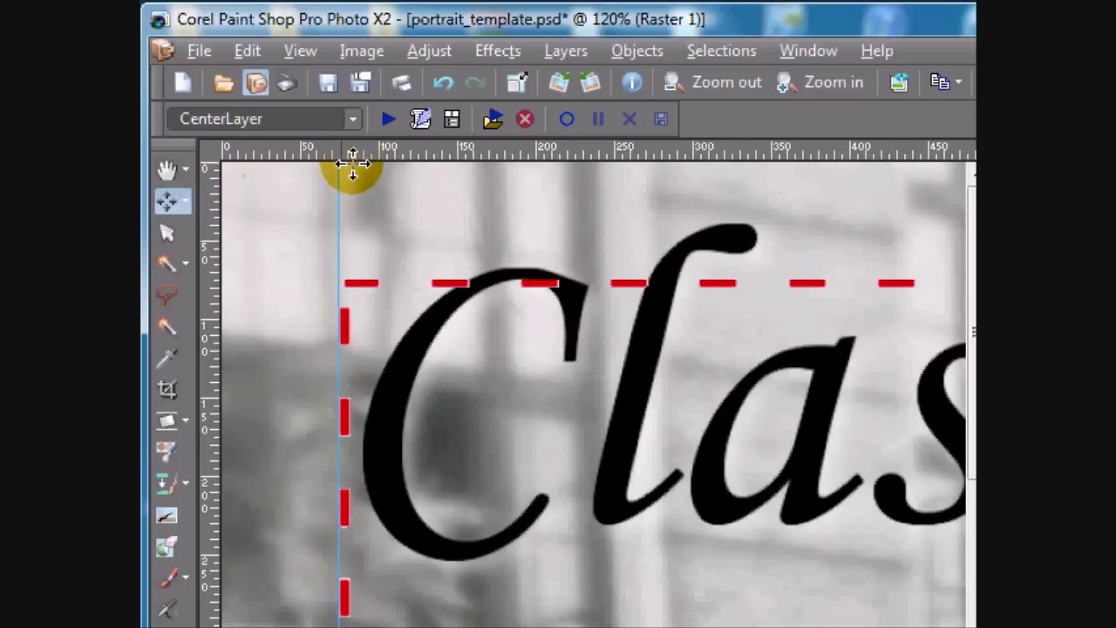
scroll(331, 282, down, 3)
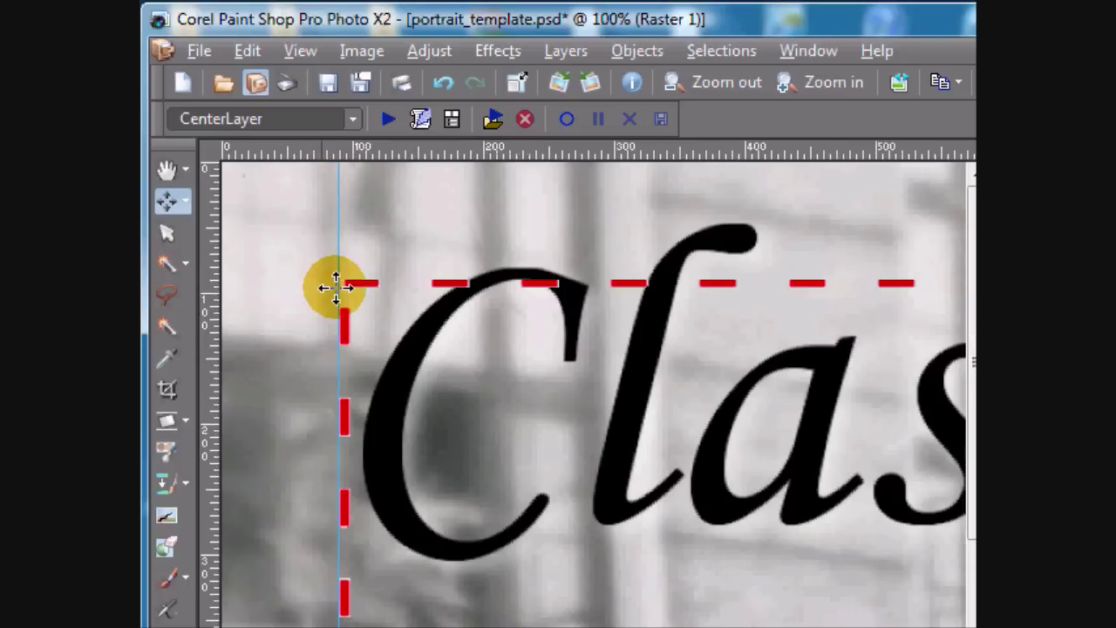
scroll(334, 283, down, 2)
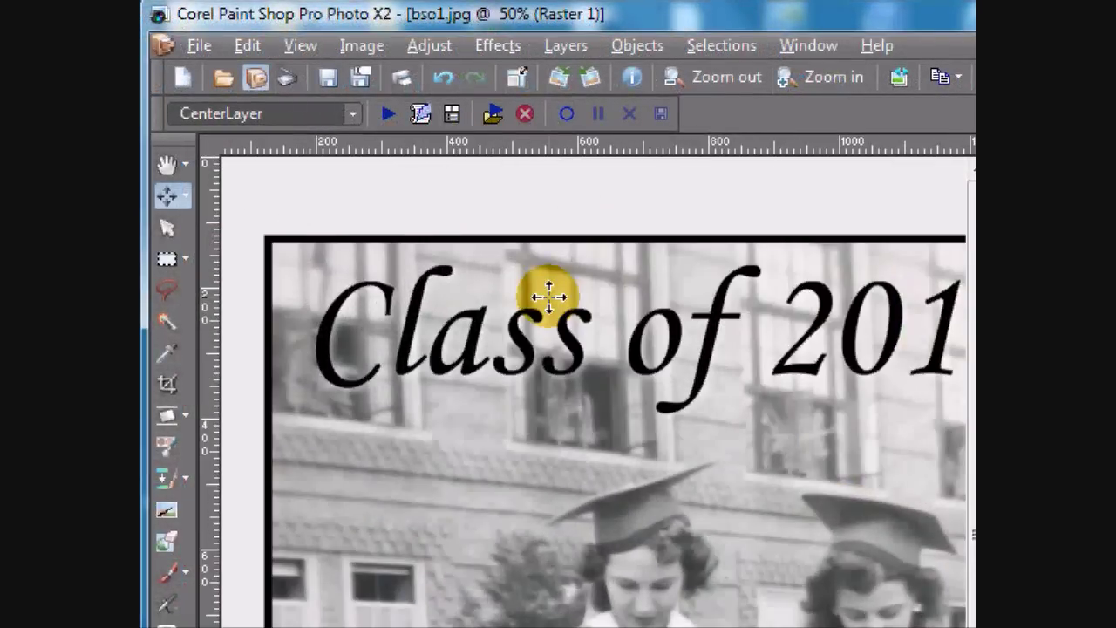
scroll(536, 323, down, 1)
scroll(528, 333, down, 1)
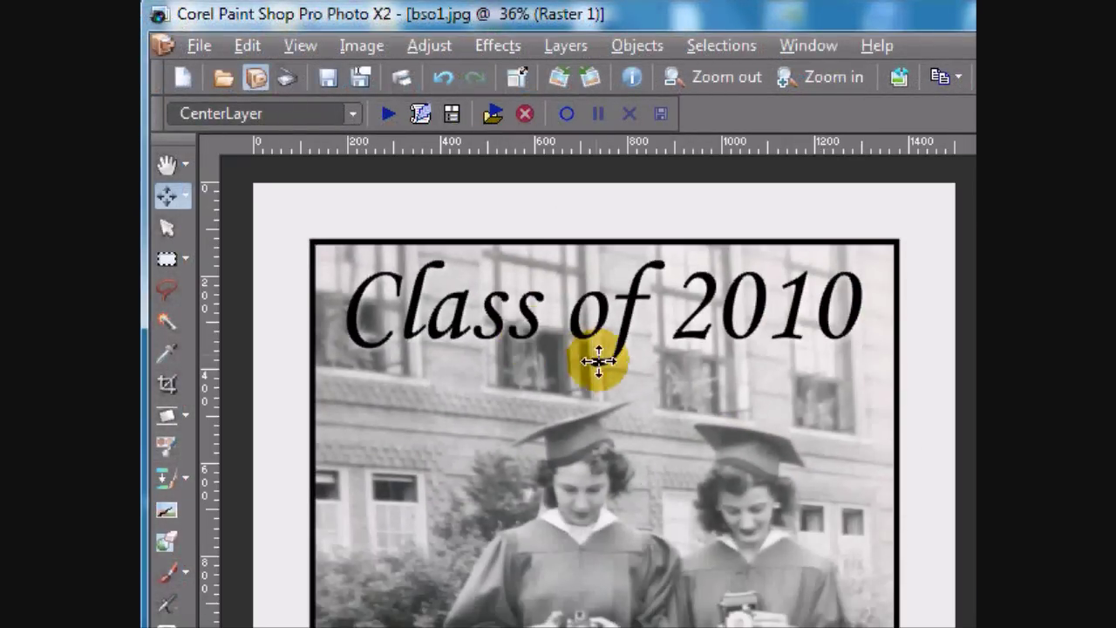
scroll(692, 463, down, 1)
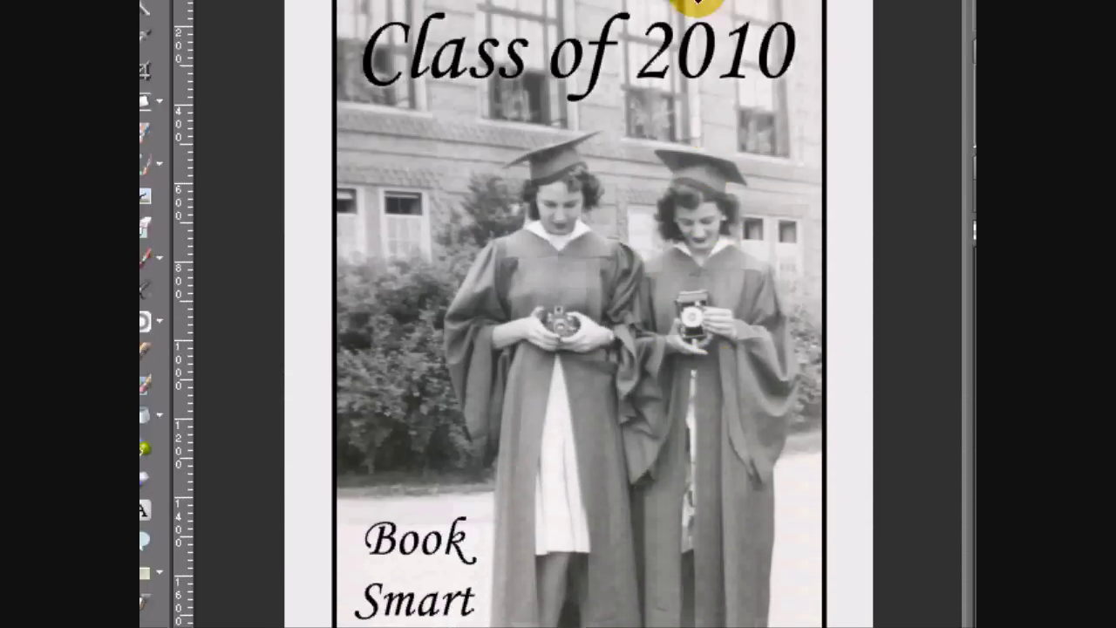
scroll(549, 175, up, 1)
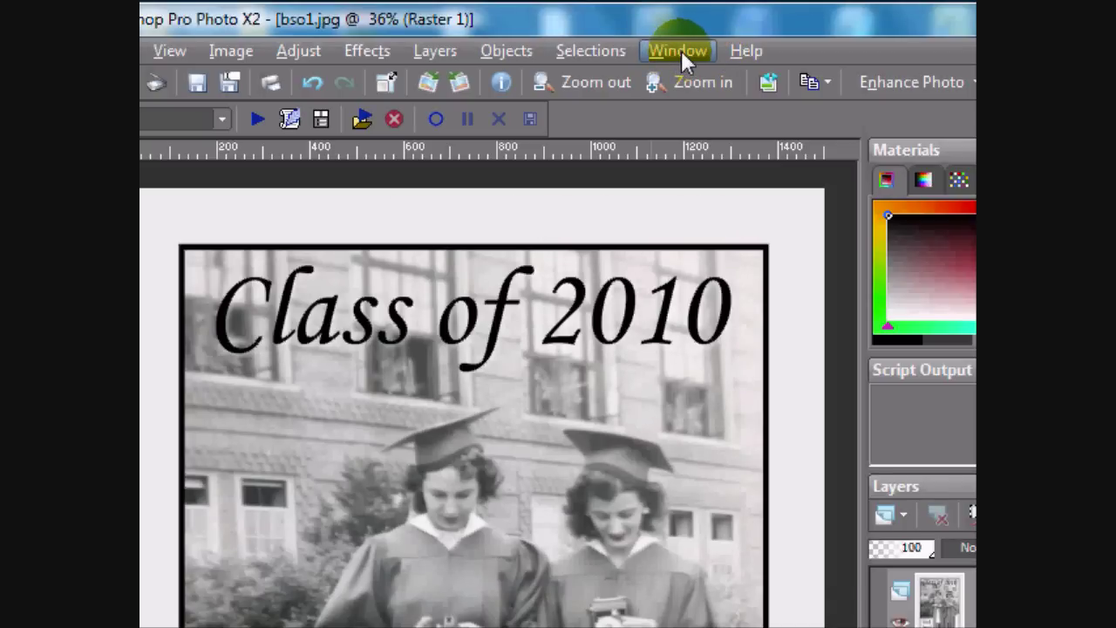
click(679, 51)
click(750, 429)
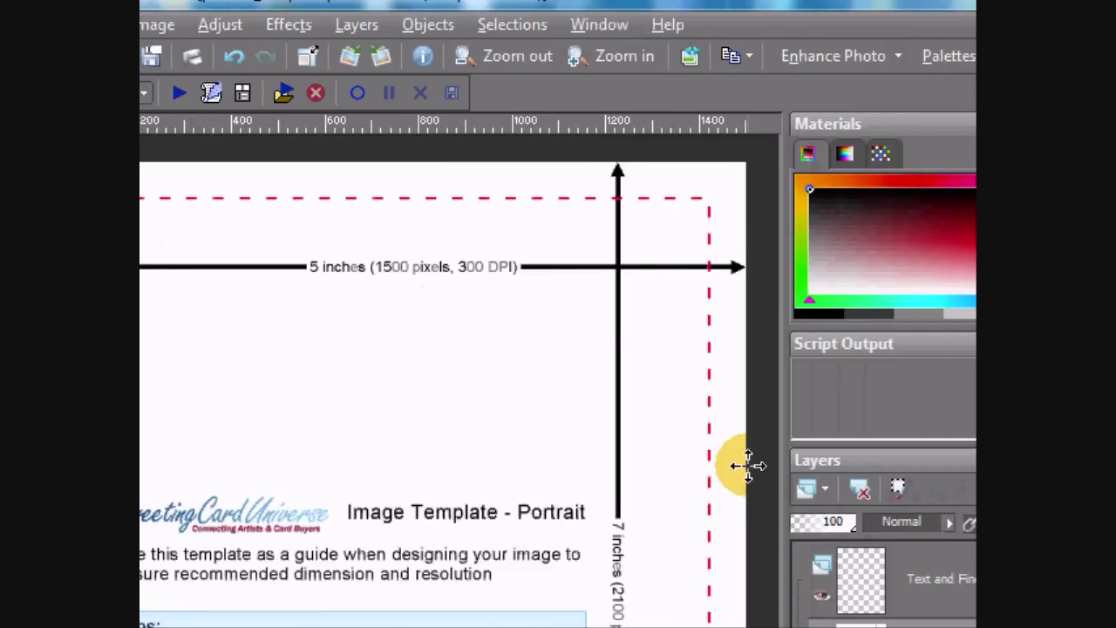
key(ctrl+v)
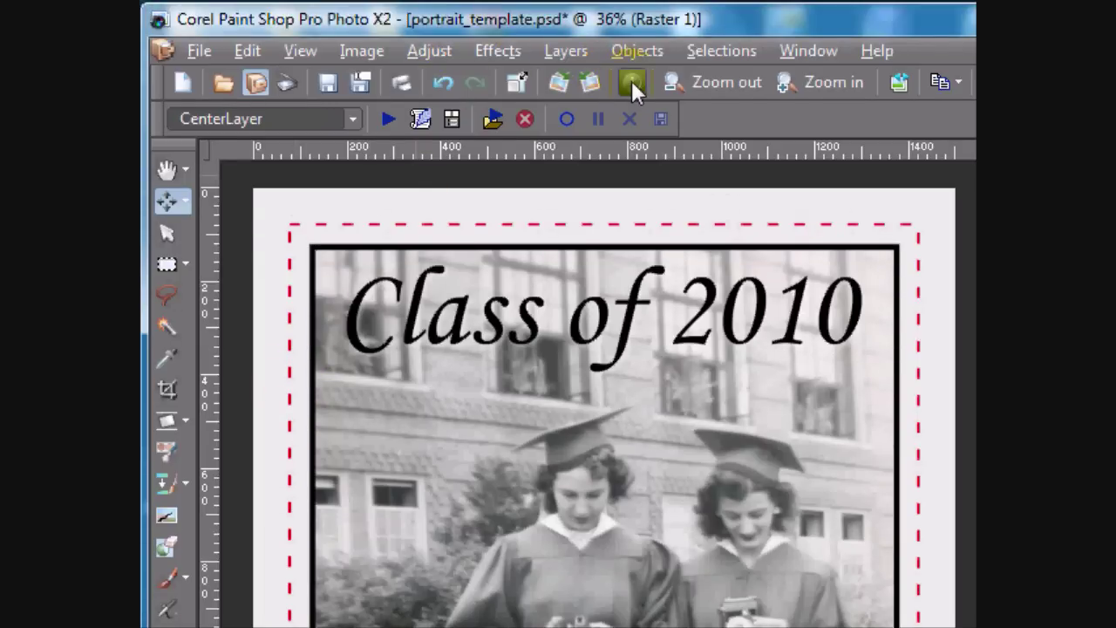
click(632, 82)
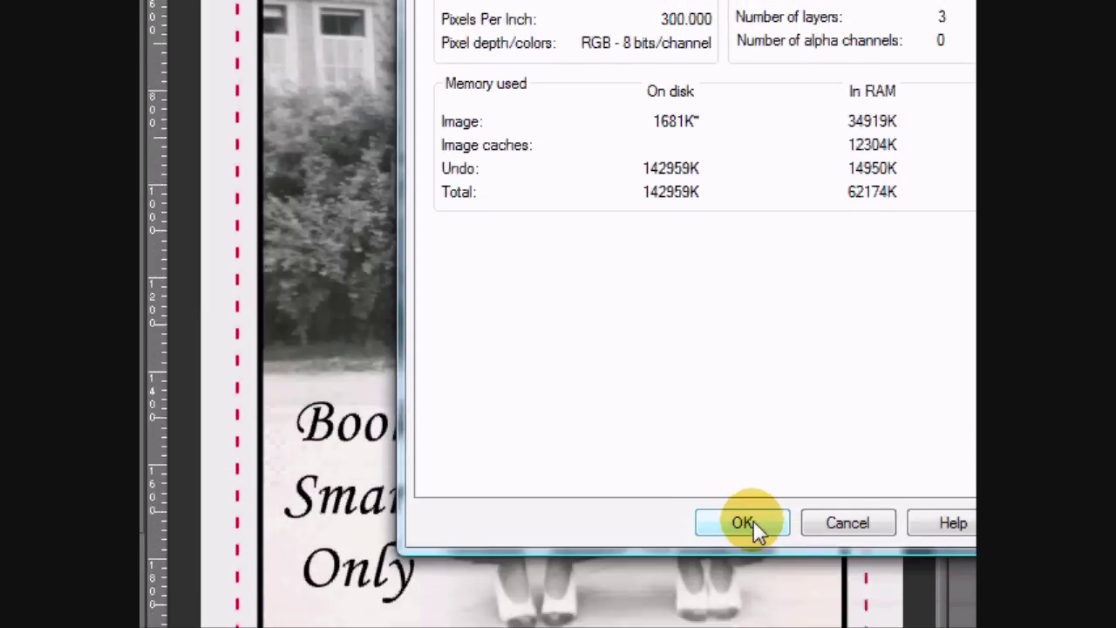
click(744, 520)
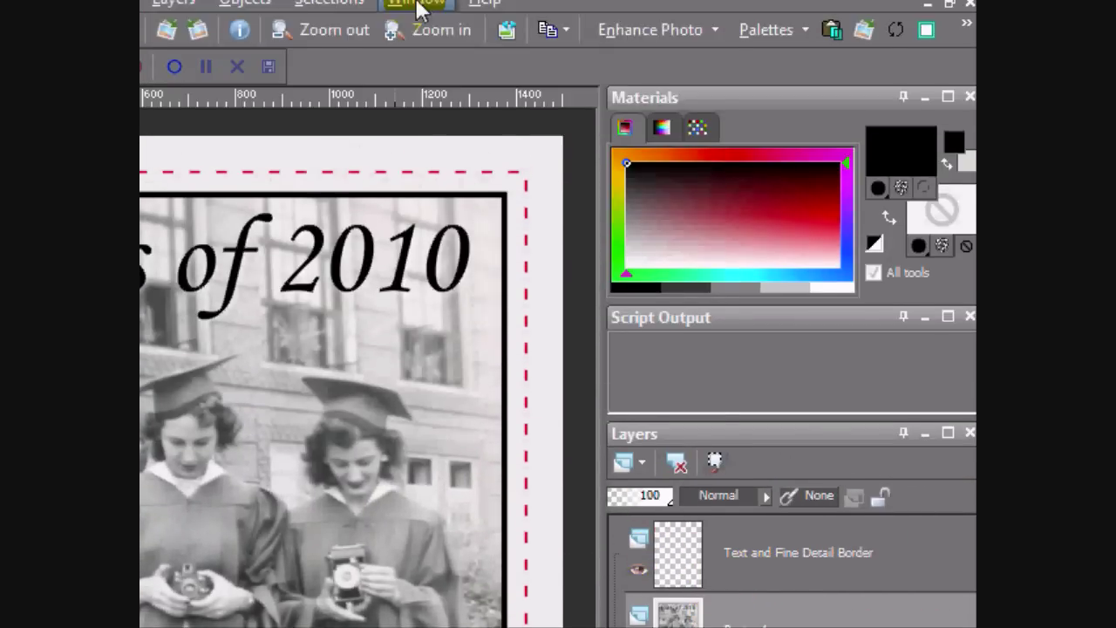
- Bring the bso1.jpg image window to the front from the Window menu
click(419, 4)
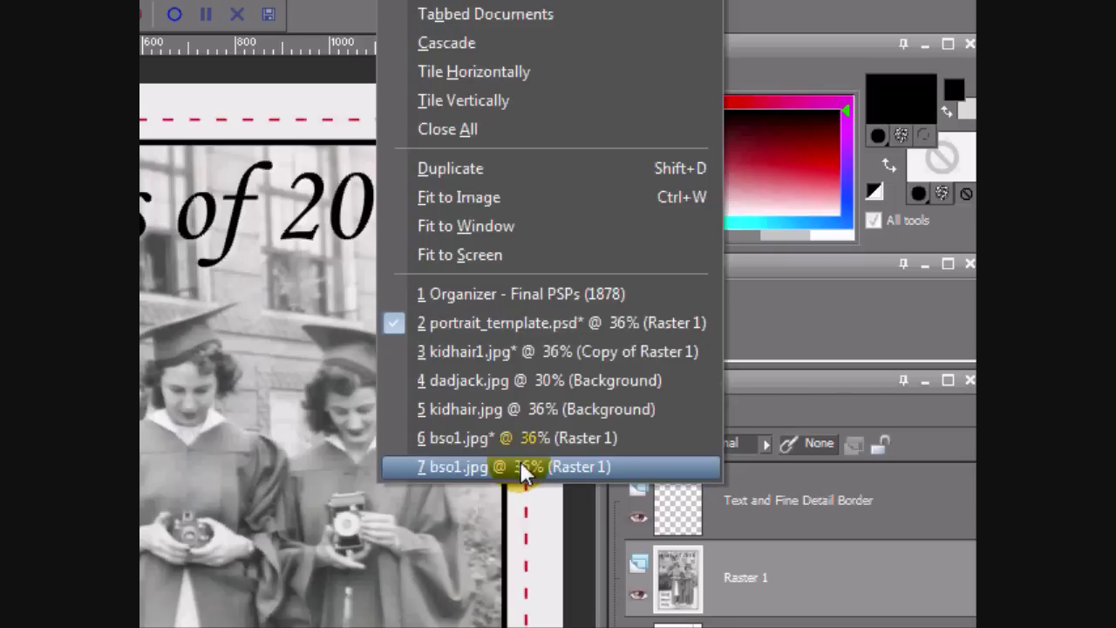
click(521, 466)
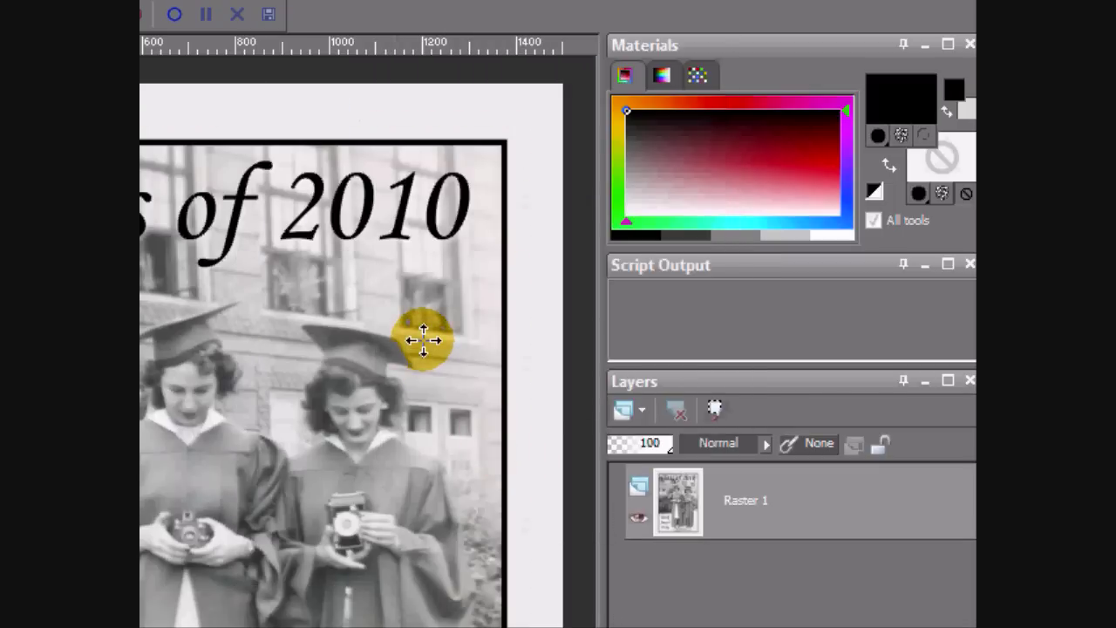
scroll(418, 336, down, 3)
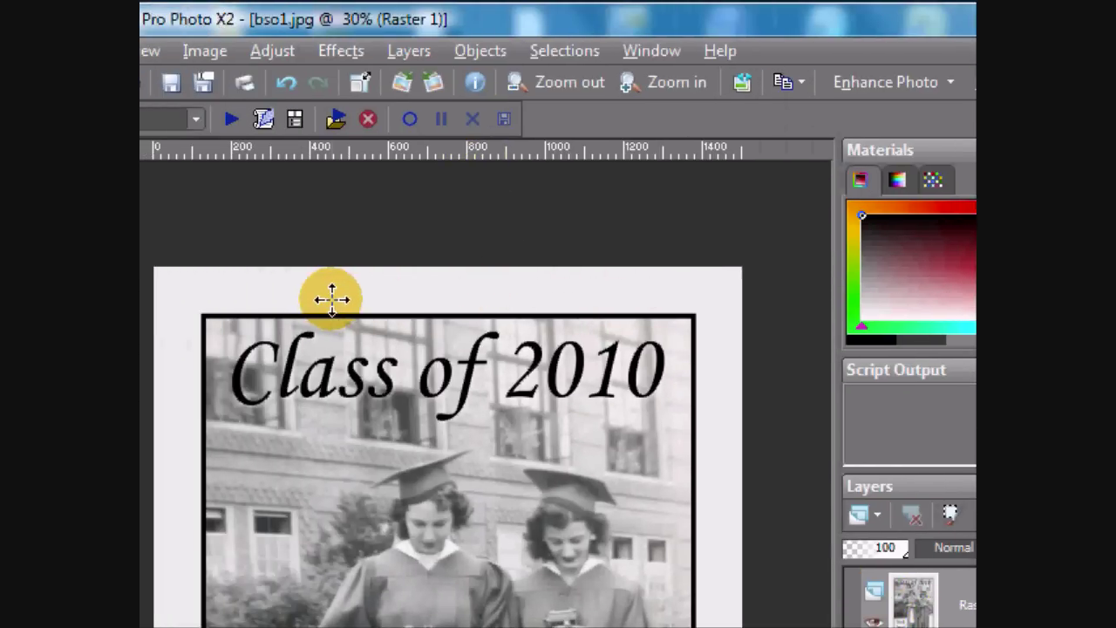
scroll(396, 325, down, 1)
scroll(396, 326, up, 2)
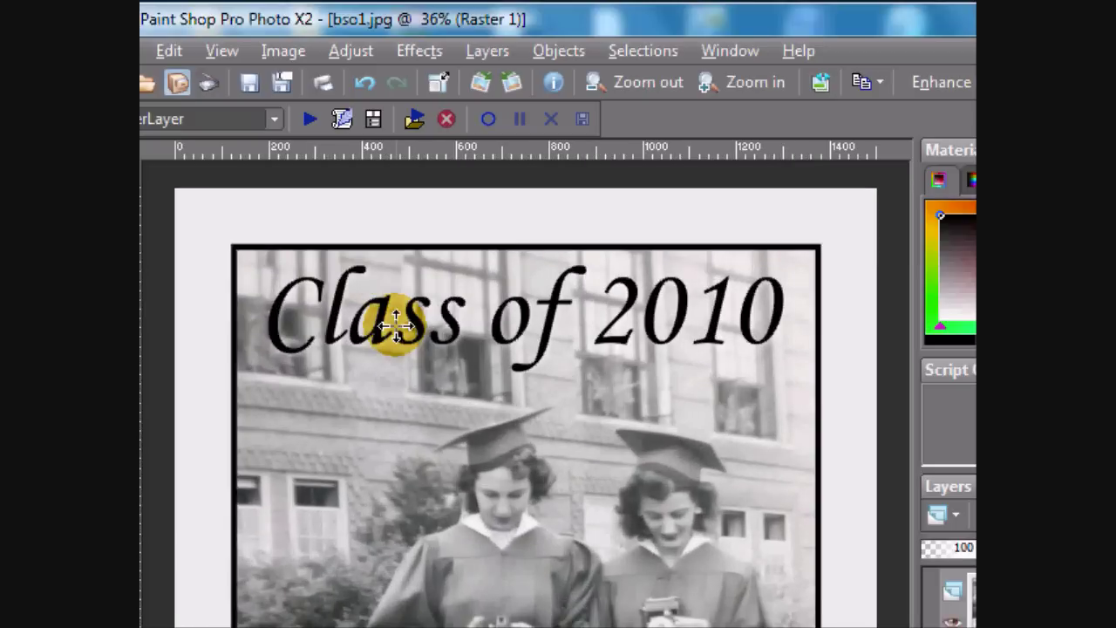
scroll(396, 326, down, 1)
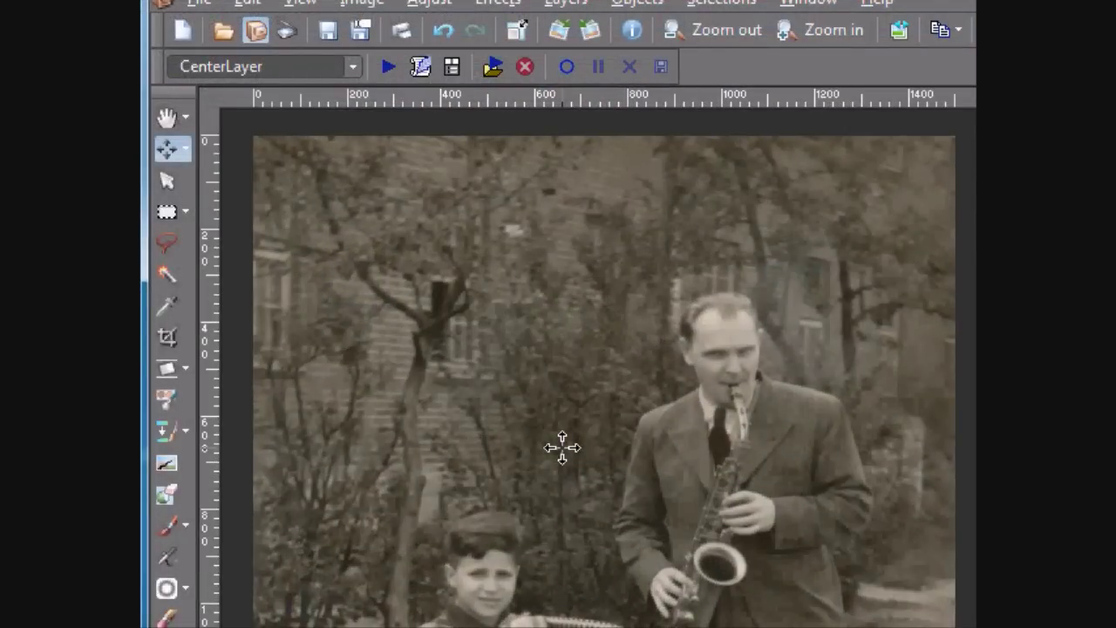
- Check band.jpg's left and right edges with temporary vertical guides
scroll(572, 445, down, 1)
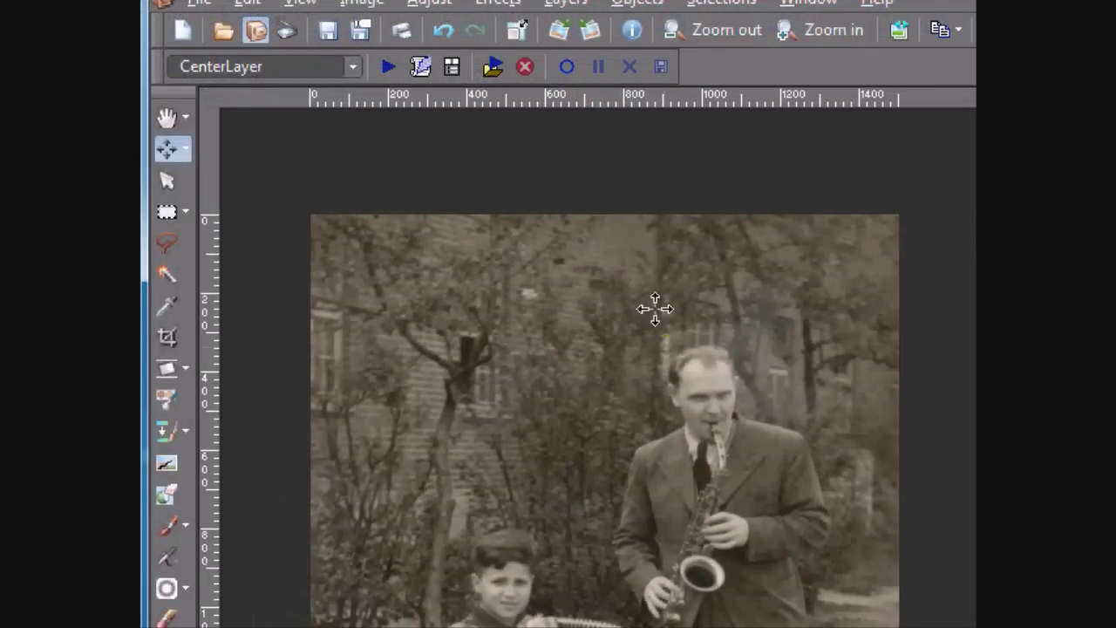
scroll(616, 392, up, 1)
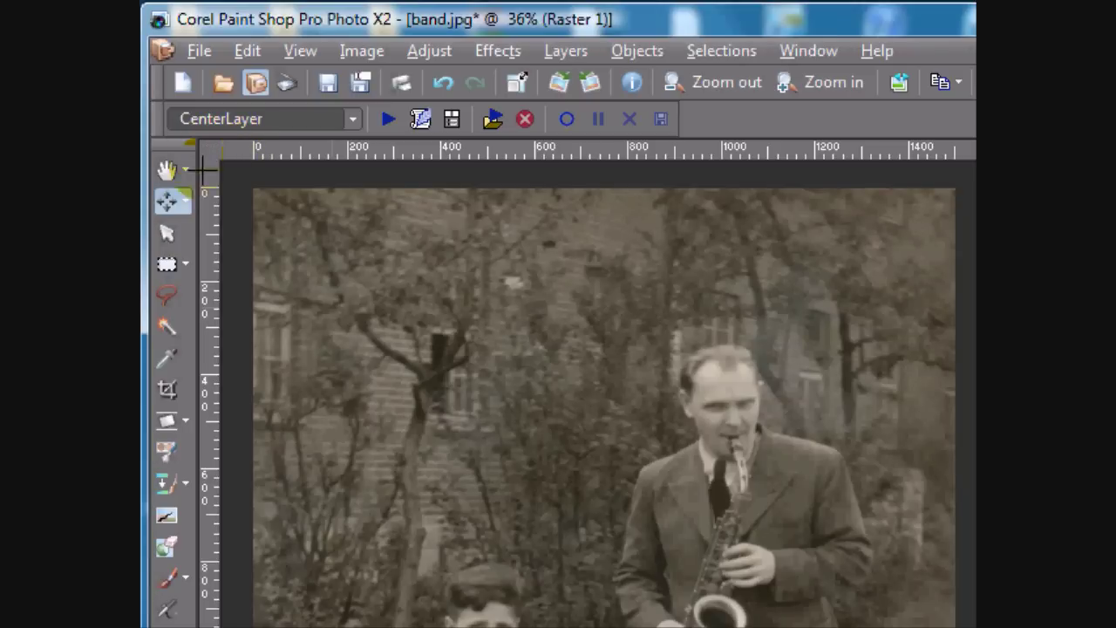
drag(232, 197, 285, 201)
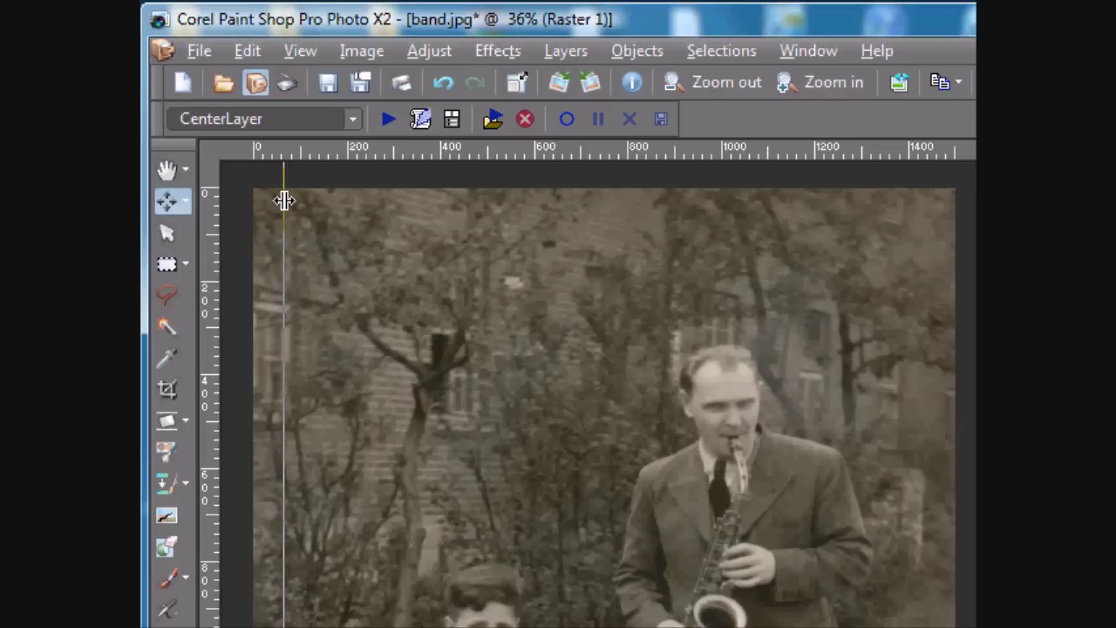
drag(284, 201, 951, 239)
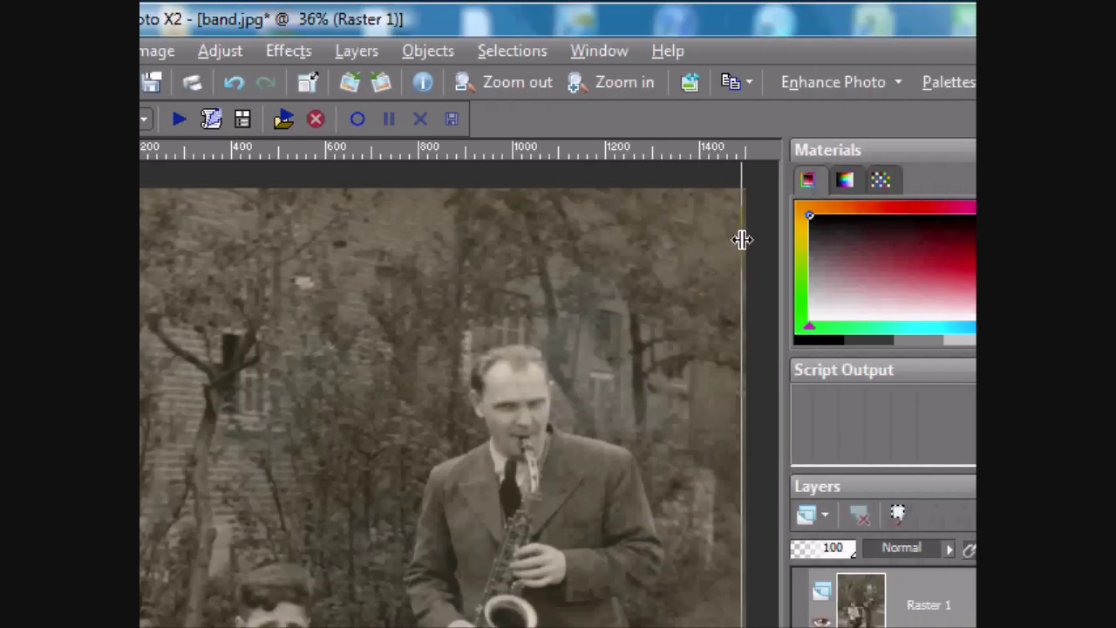
drag(741, 239, 715, 236)
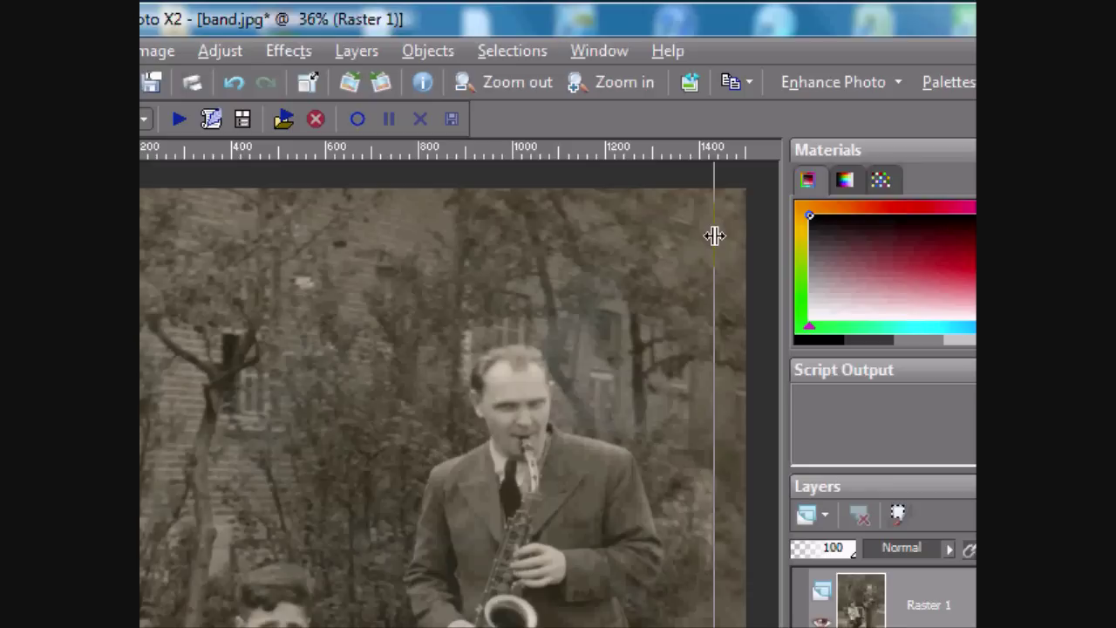
drag(714, 235, 52, 155)
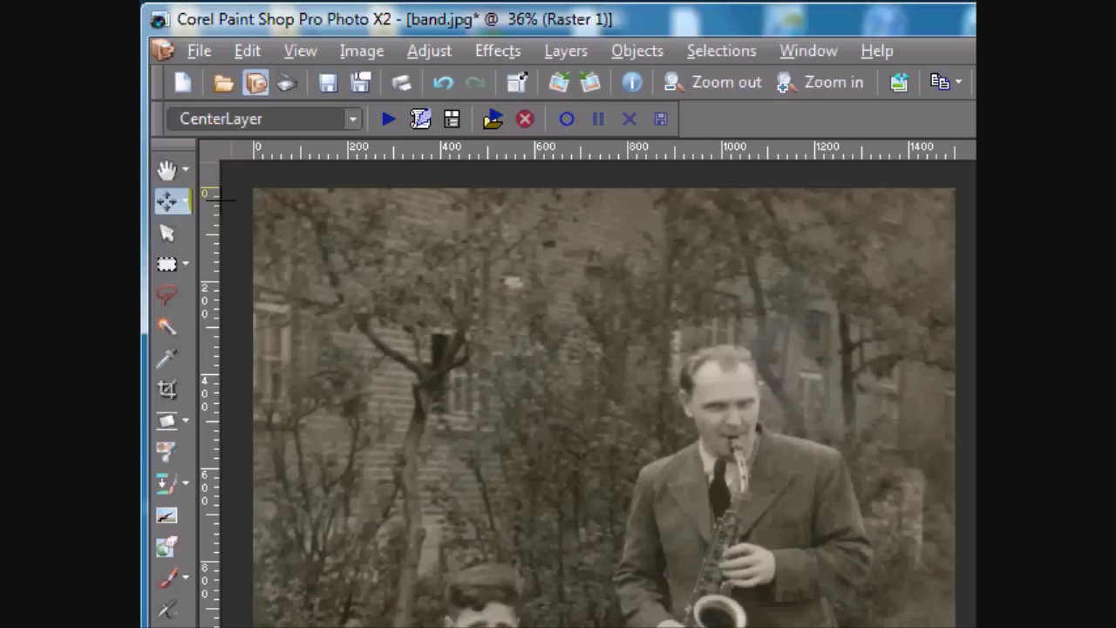
- Check the photo's bottom edge with a horizontal guide, then remove it
drag(261, 147, 296, 448)
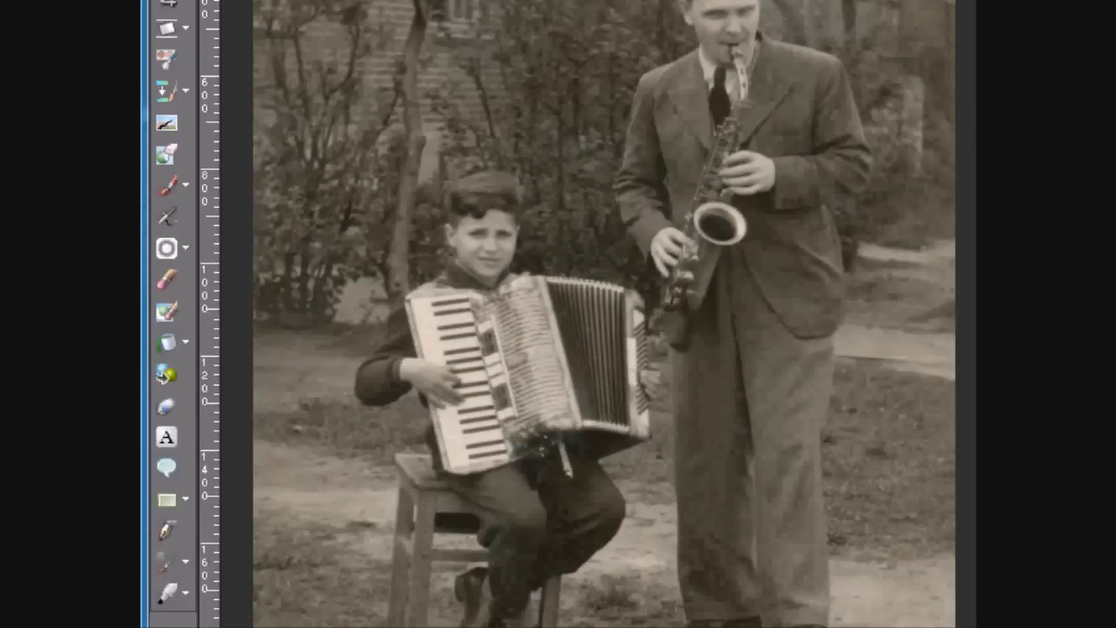
drag(341, 627, 339, 627)
drag(338, 458, 341, 431)
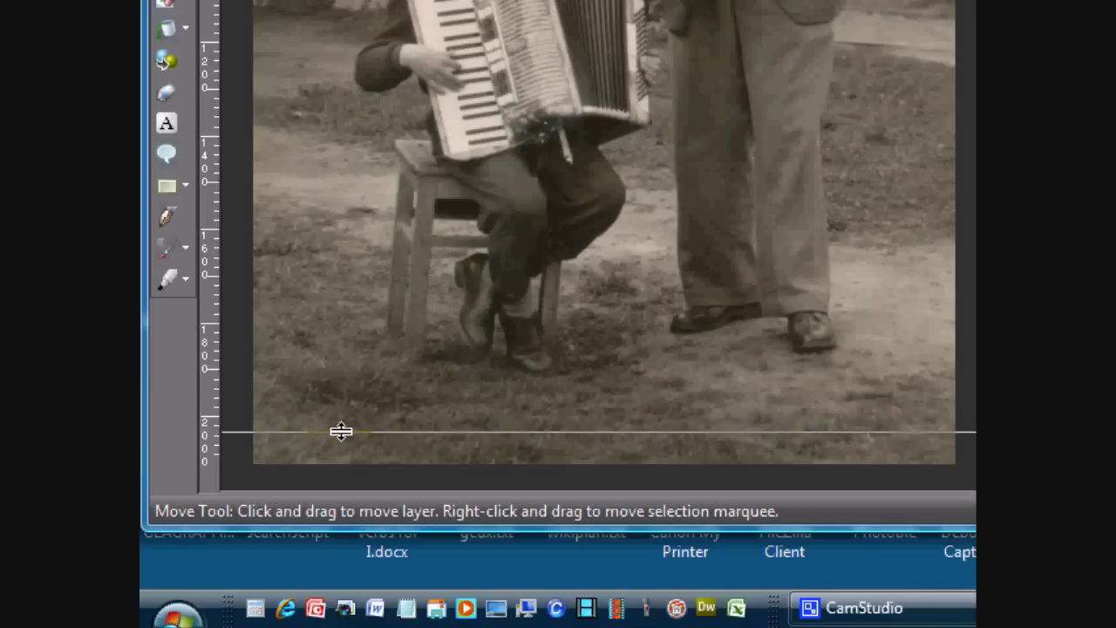
drag(340, 431, 322, 4)
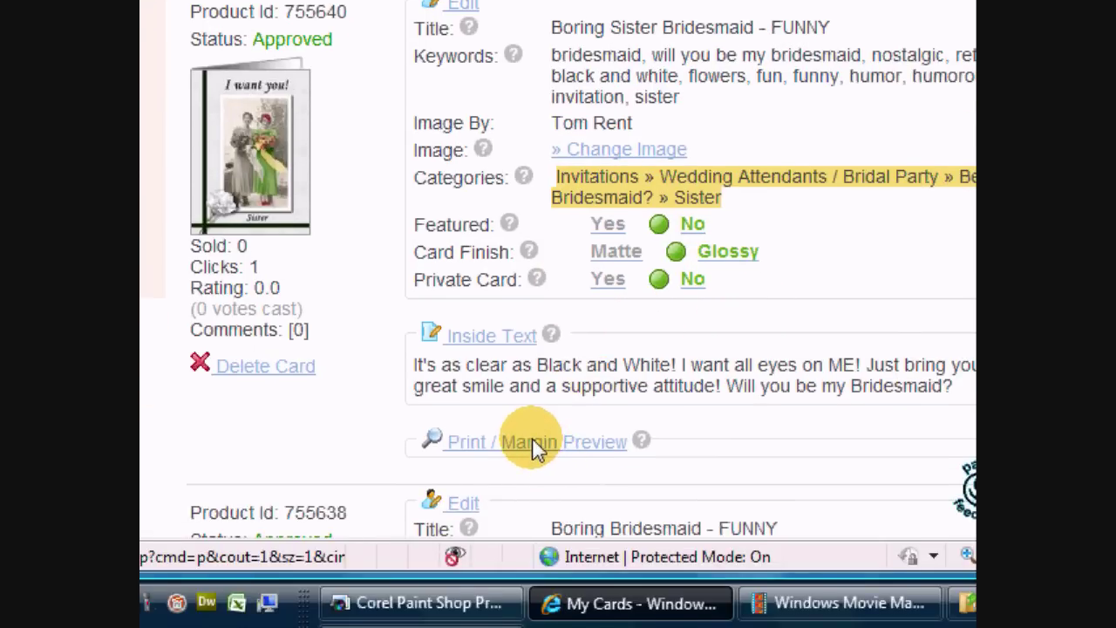
- Open Print / Margin Preview for the Boring Sister Bridesmaid - FUNNY card
click(534, 444)
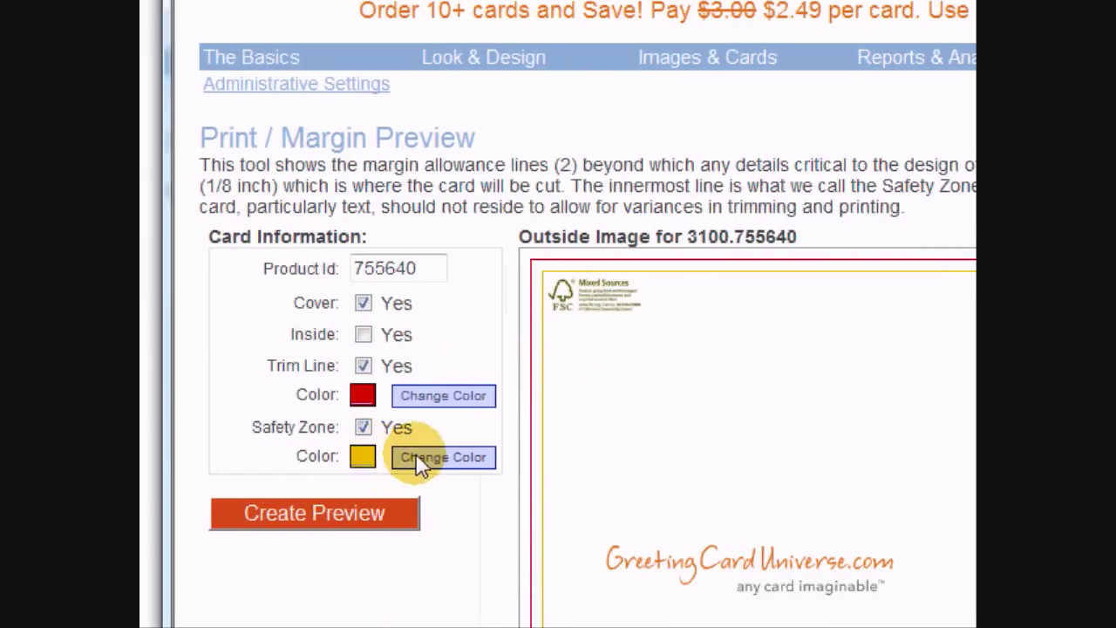
- Change the Safety Zone line to green and create the margin preview
click(436, 458)
scroll(436, 467, down, 3)
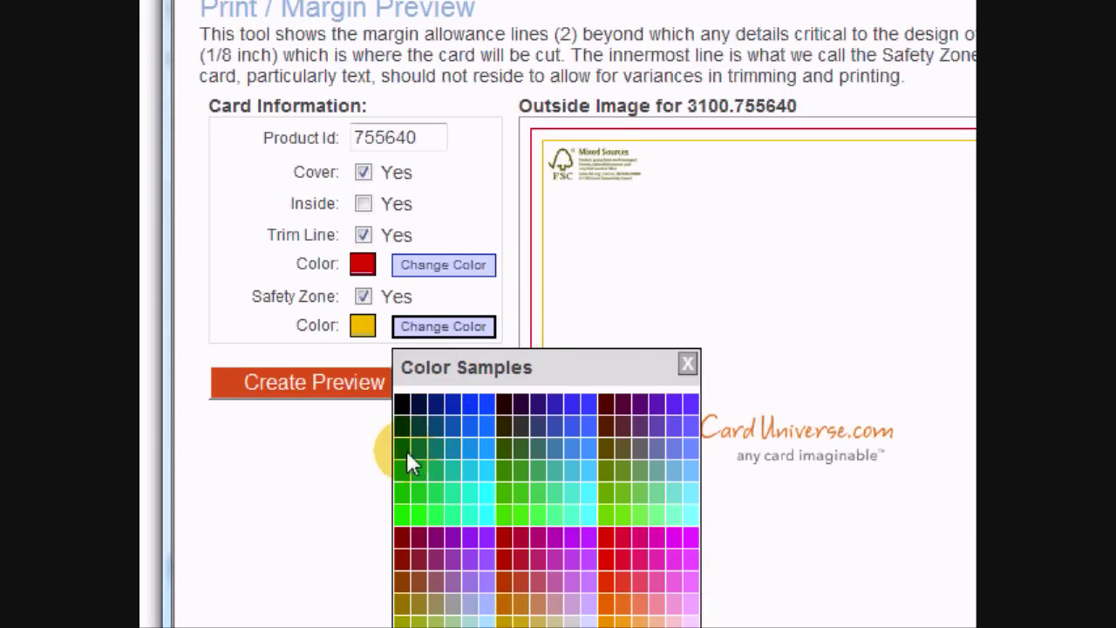
click(417, 467)
click(369, 362)
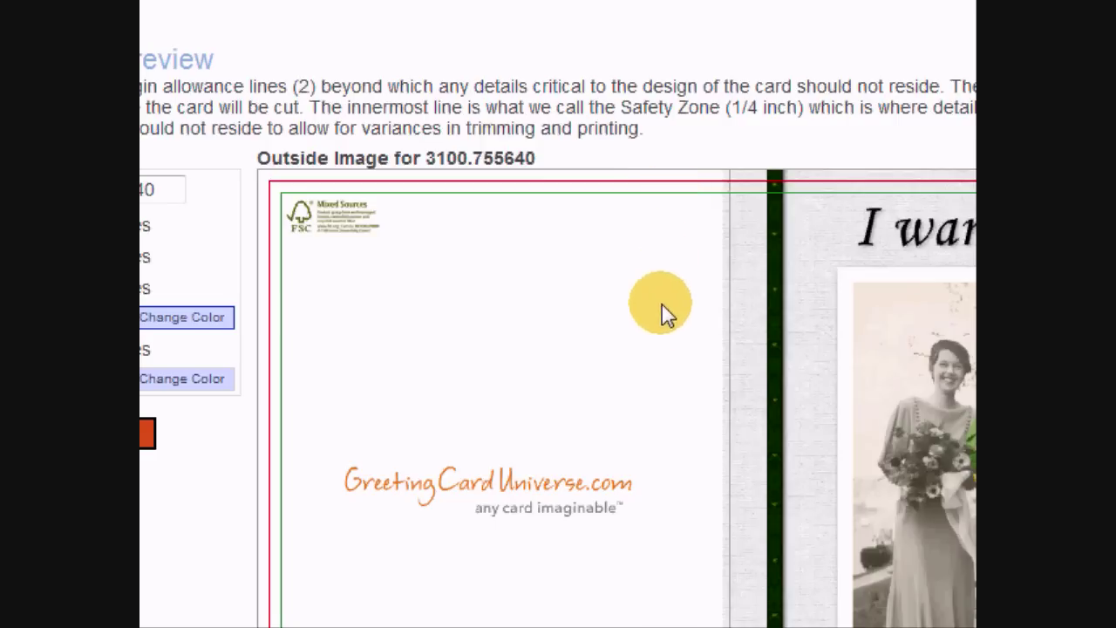
scroll(652, 325, down, 3)
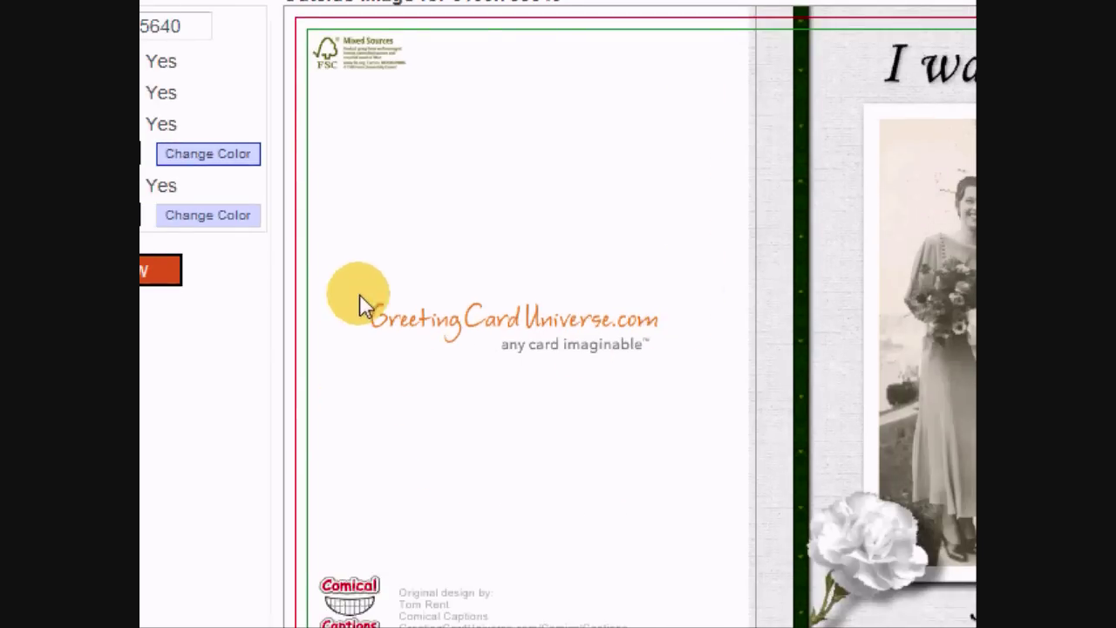
scroll(461, 145, up, 1)
scroll(523, 467, down, 3)
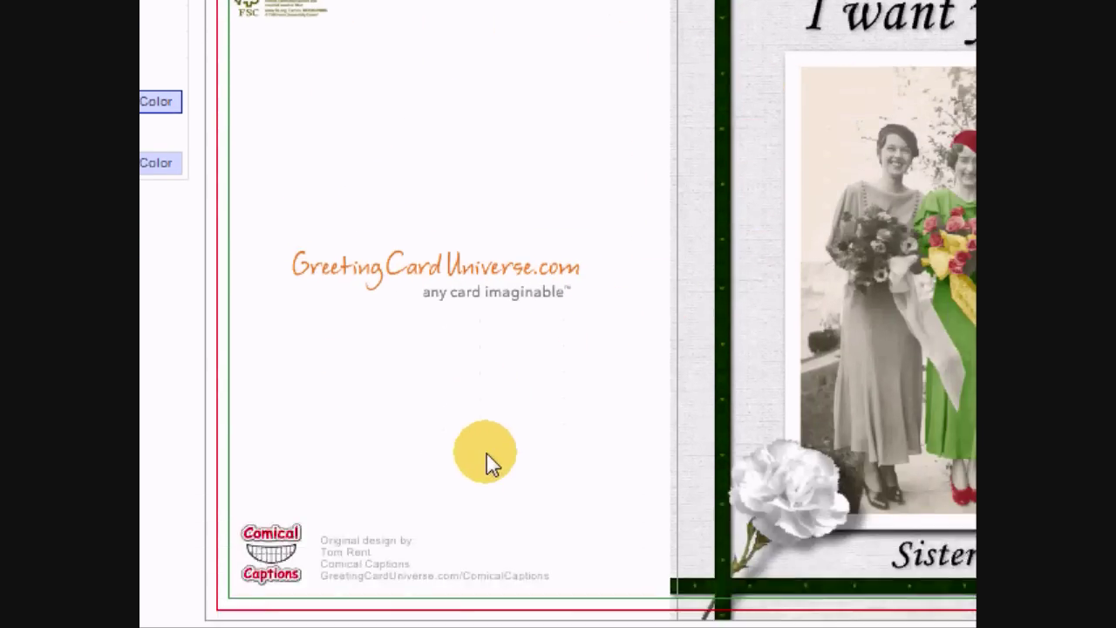
scroll(374, 262, up, 3)
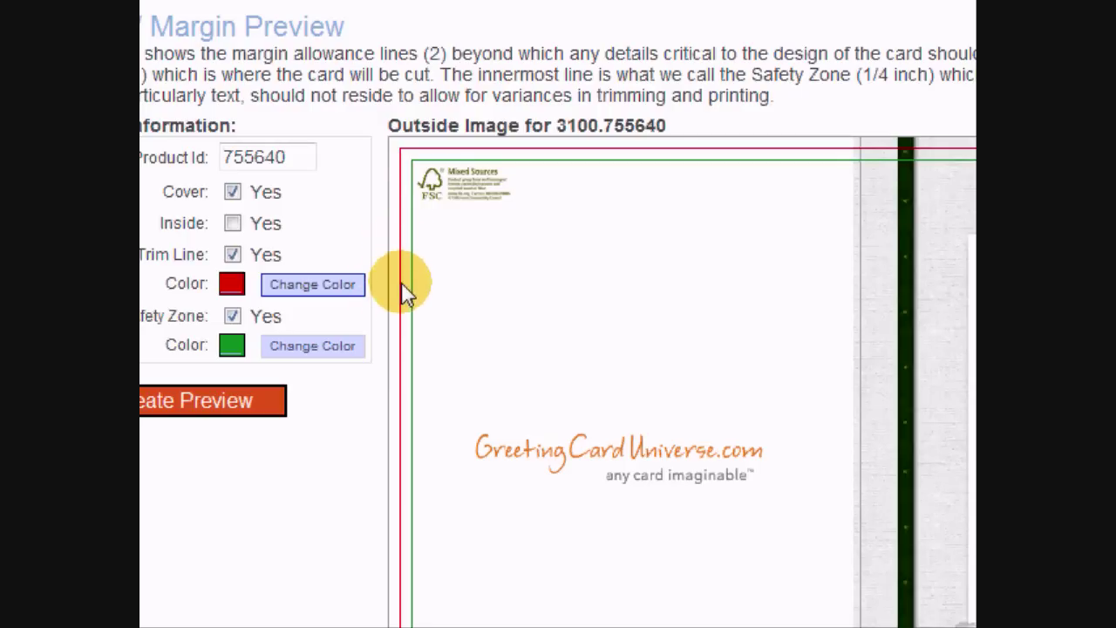
scroll(431, 175, up, 1)
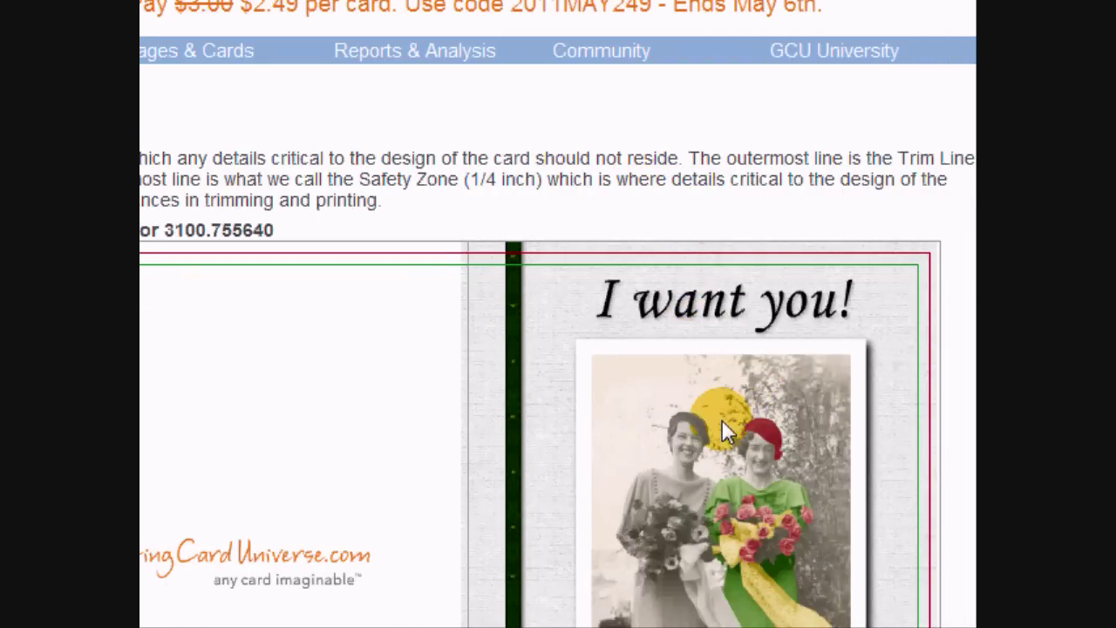
drag(722, 419, 692, 493)
drag(692, 443, 642, 557)
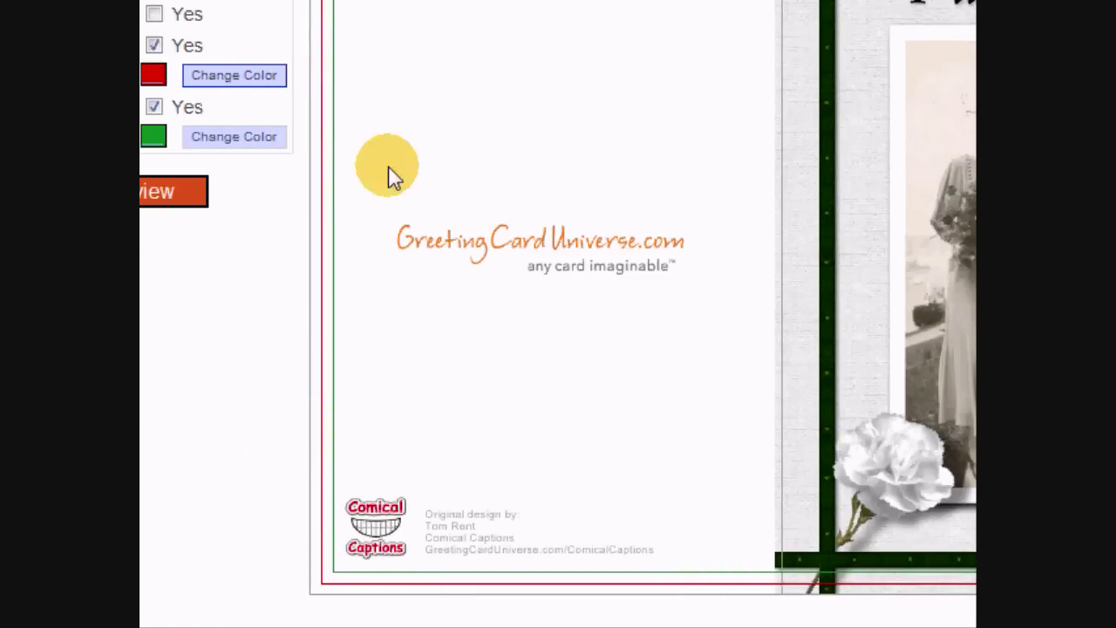
scroll(385, 172, up, 1)
scroll(384, 171, up, 2)
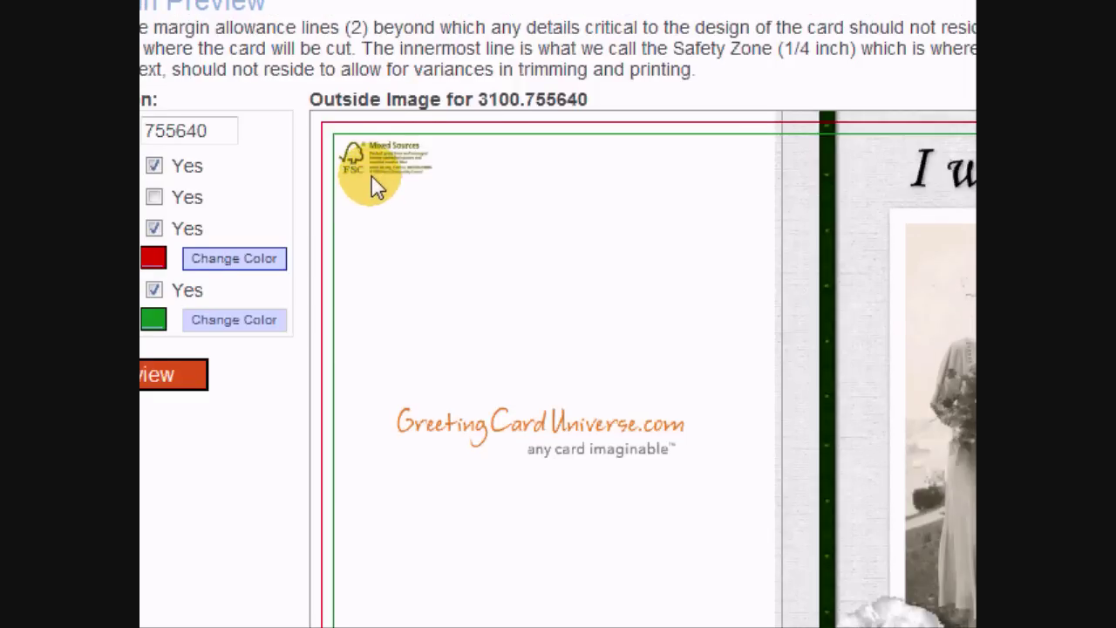